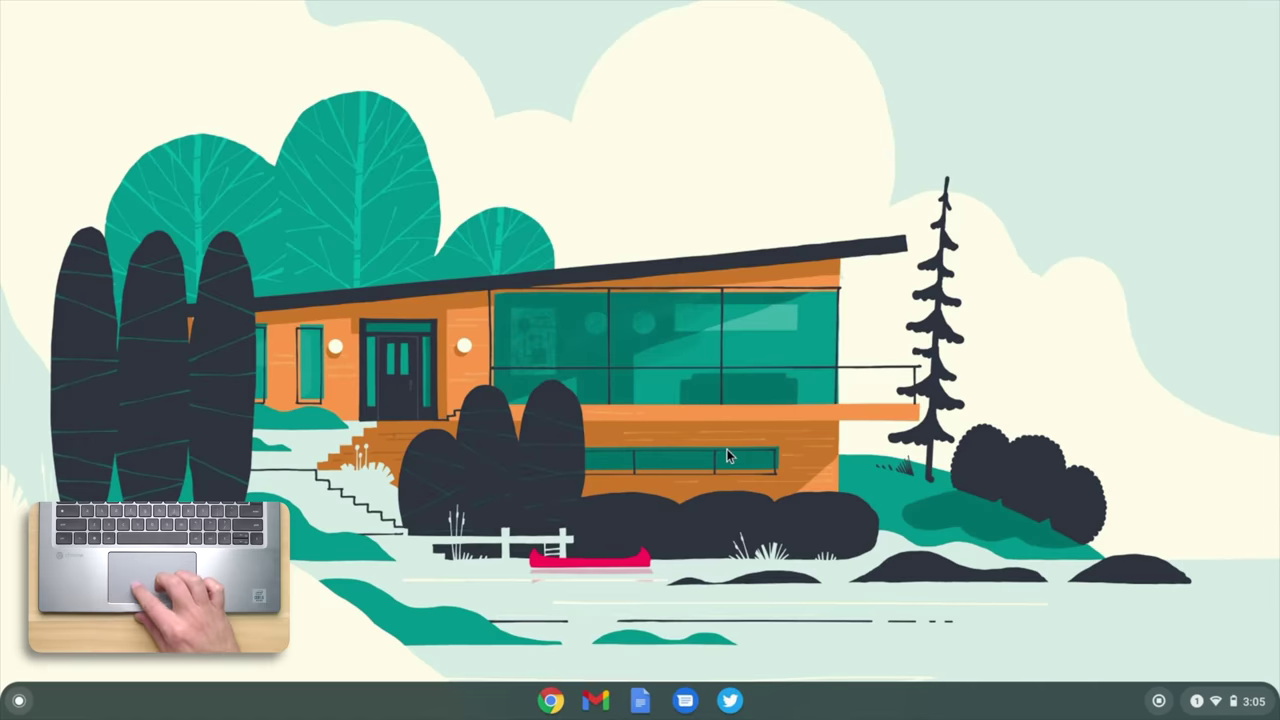
- Enable tap-to-click and tap dragging in the Chromebook's touchpad settings
left_click(1188, 700)
left_click(1202, 254)
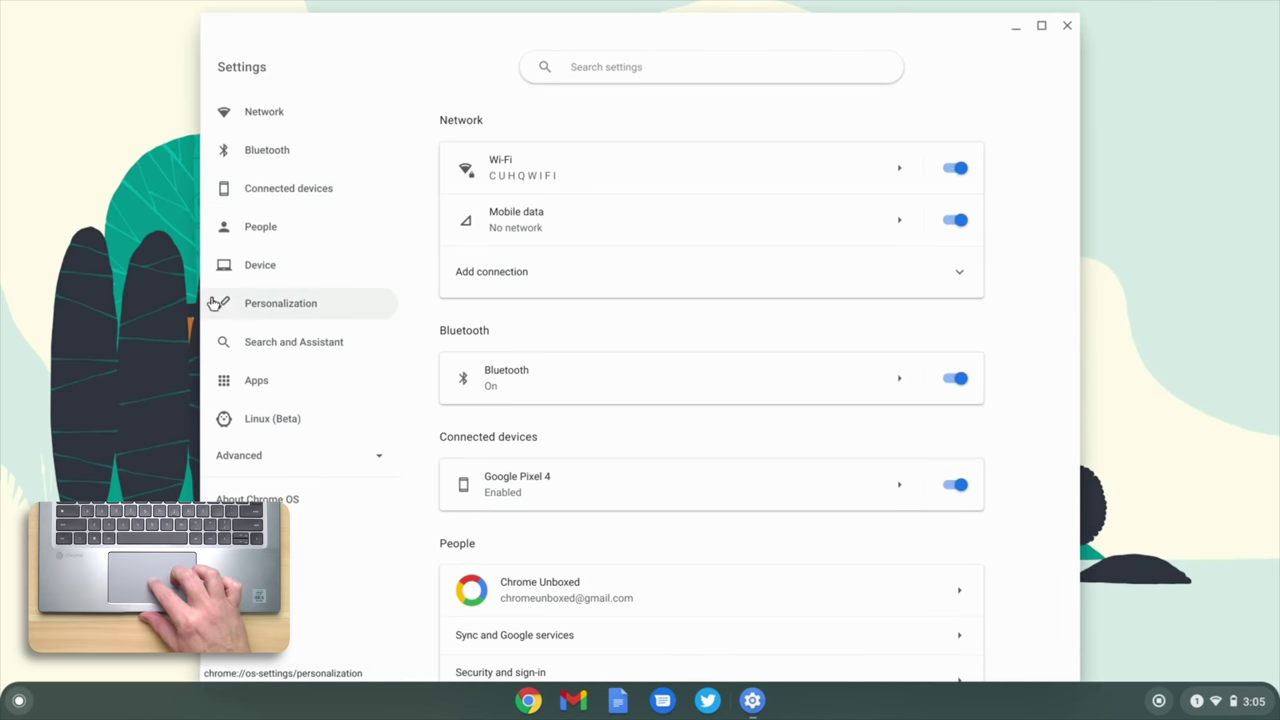
left_click(250, 272)
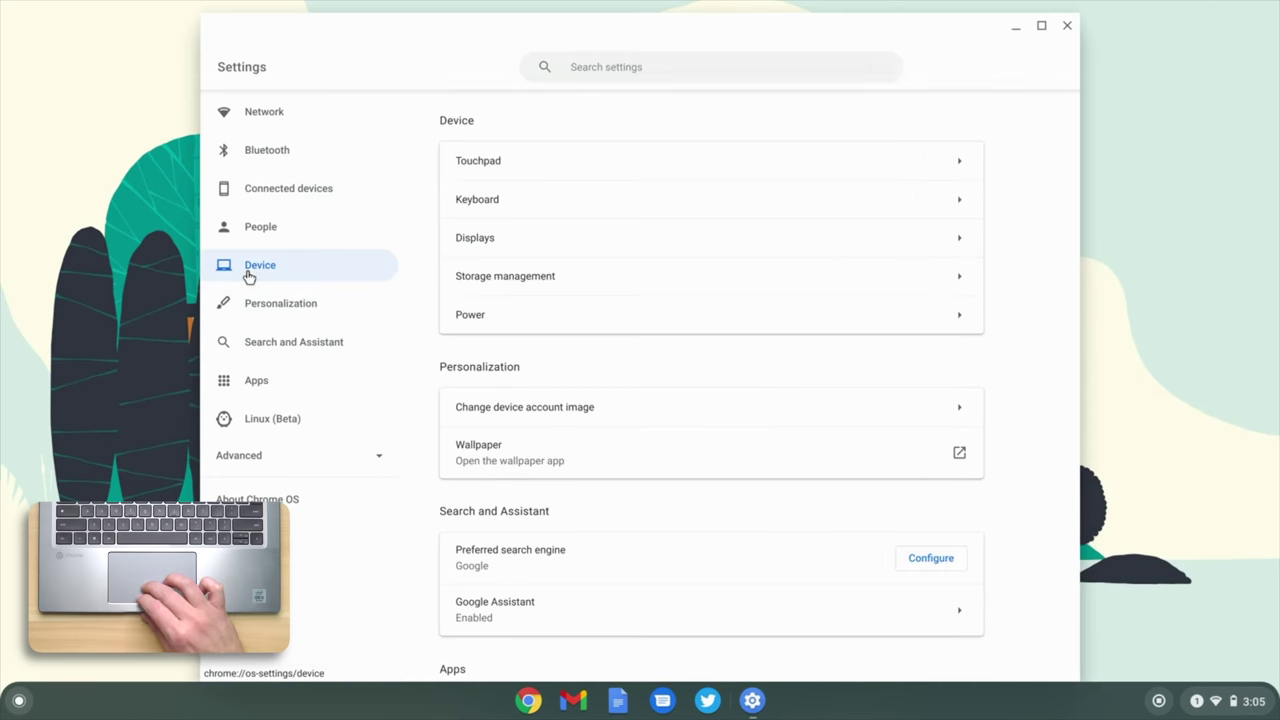
left_click(494, 165)
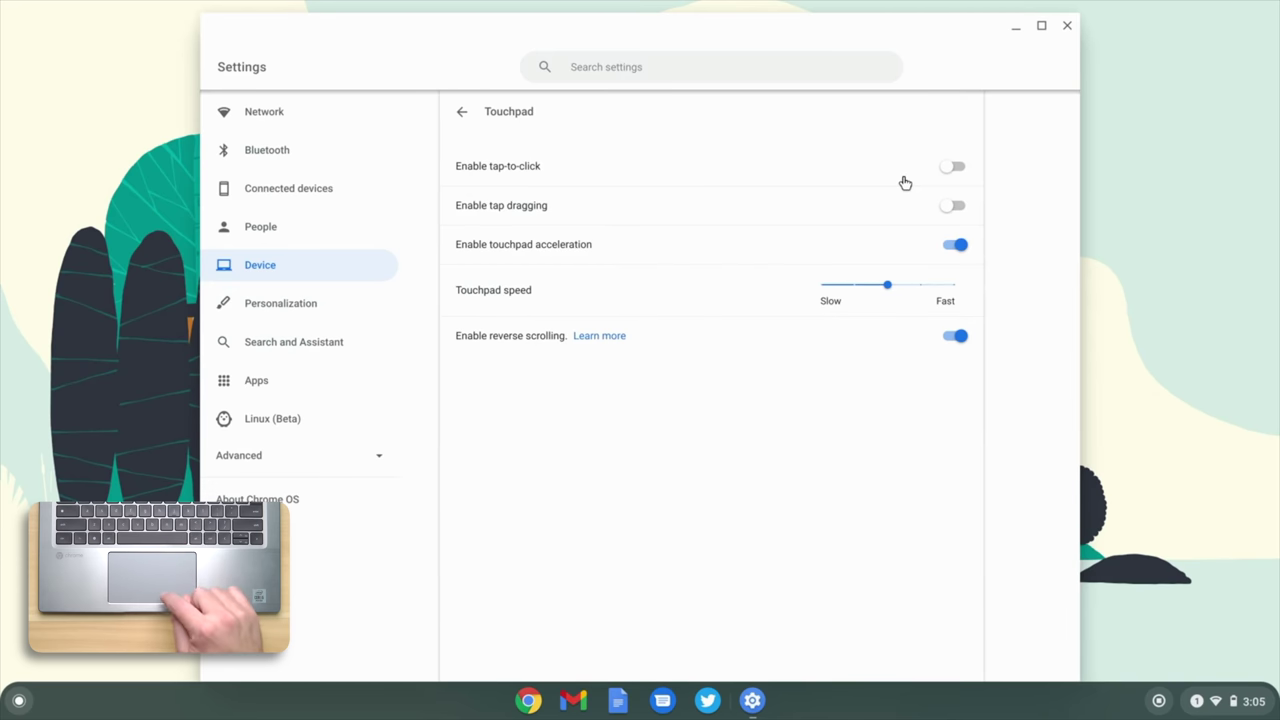
left_click(954, 168)
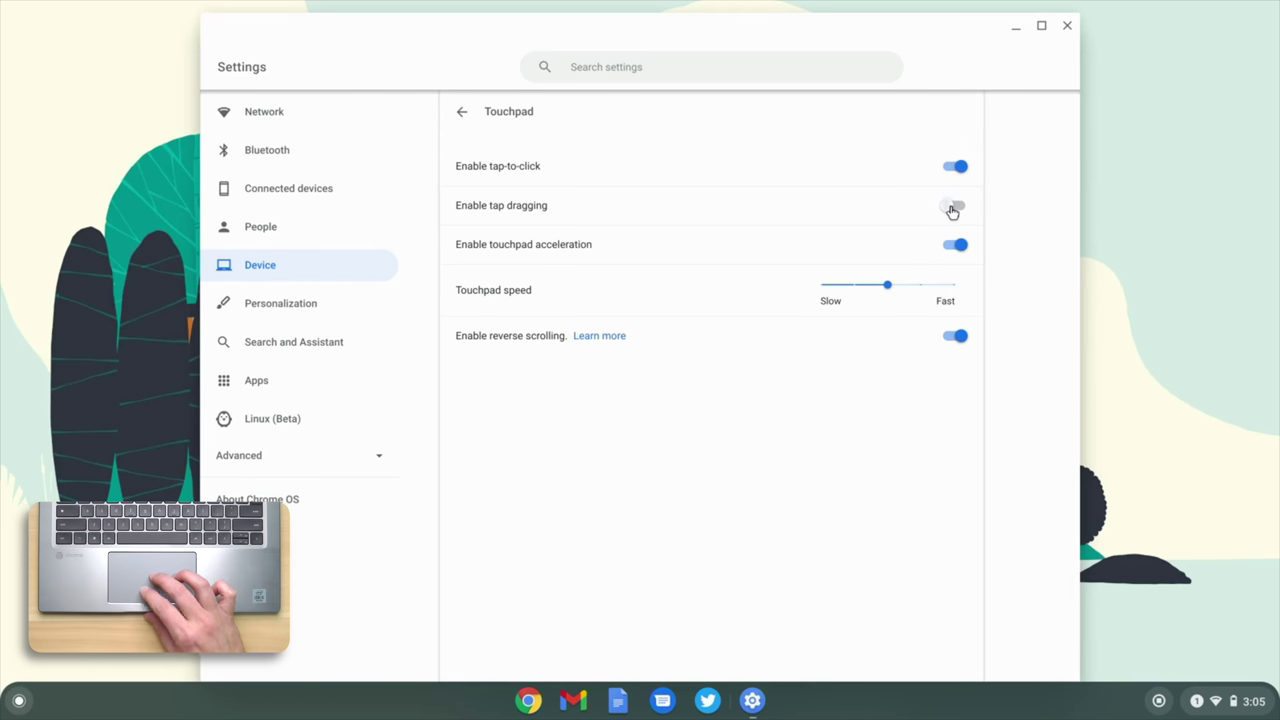
left_click(953, 207)
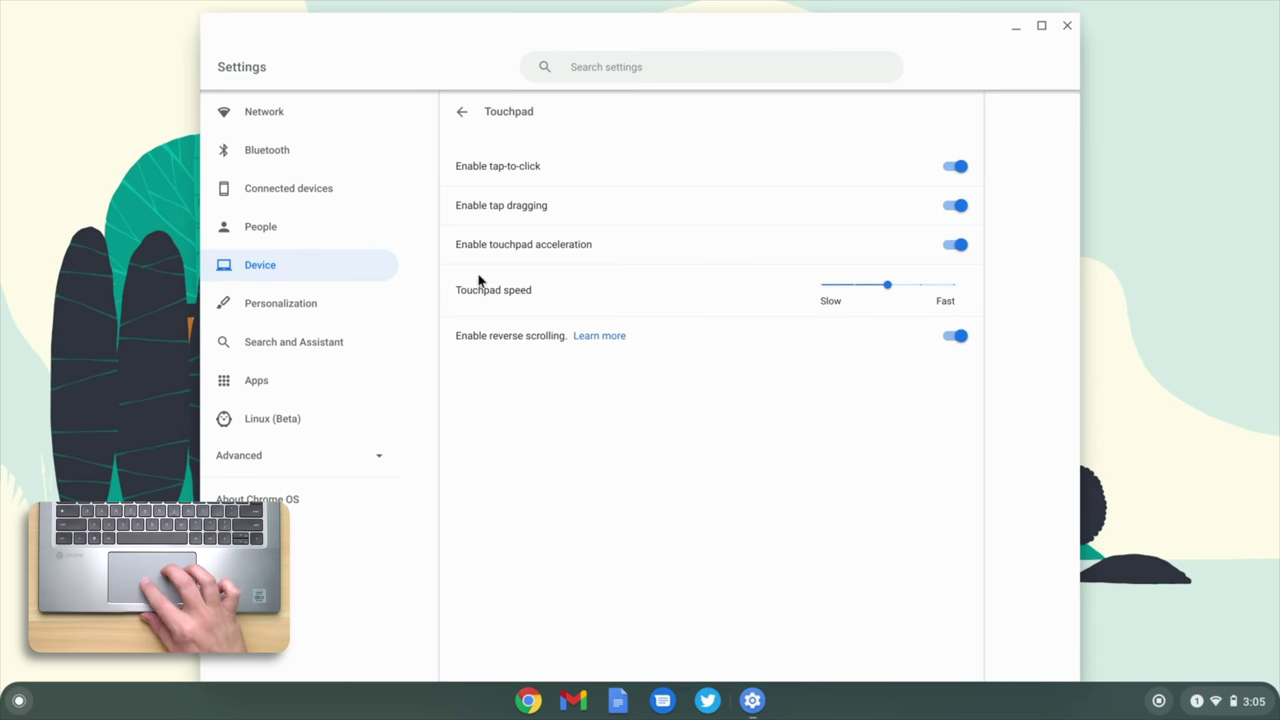
- Look through the main settings sections from Network down to Linux (Beta), and close Settings
left_click(280, 111)
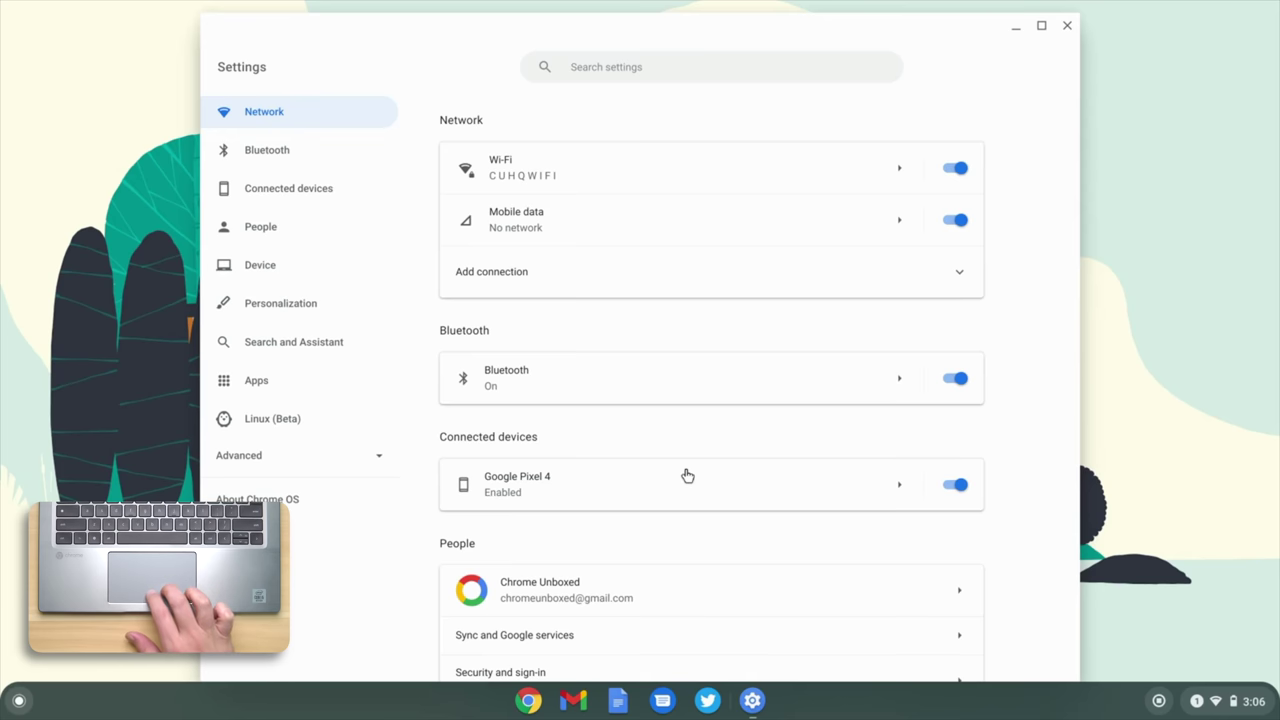
scroll(687, 476, "down", 10)
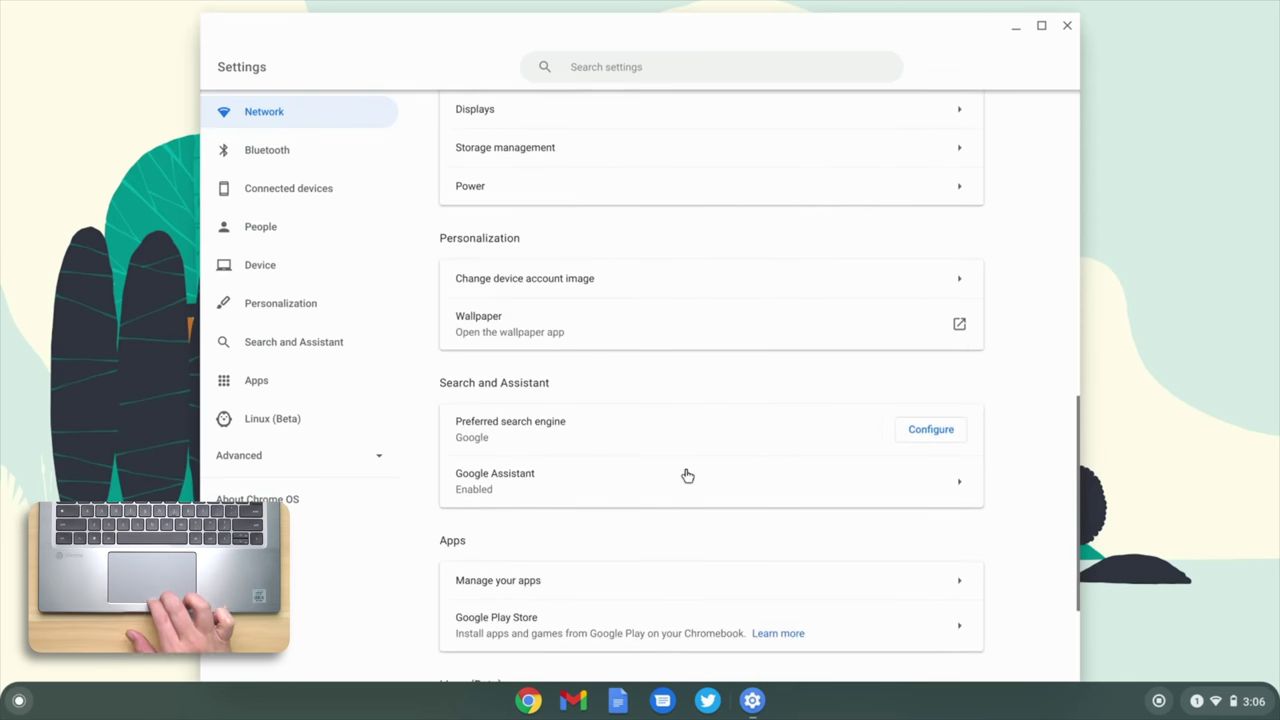
scroll(687, 476, "down", 2)
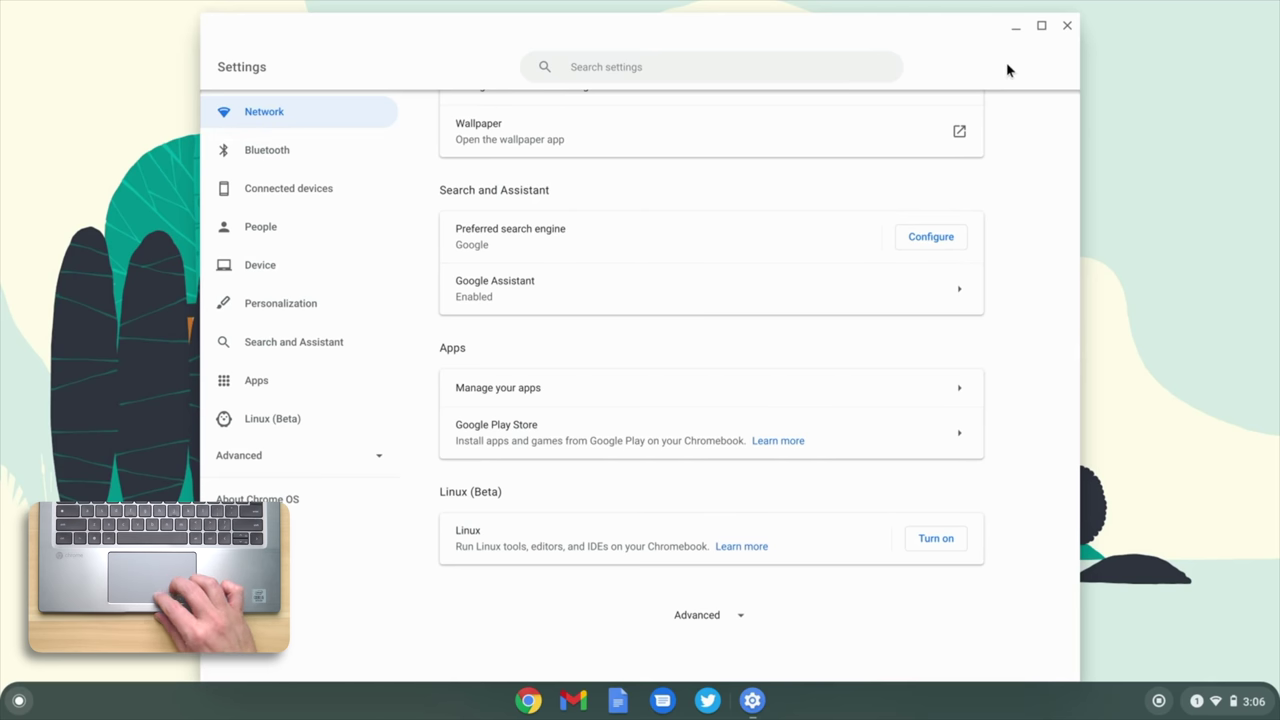
left_click(1066, 27)
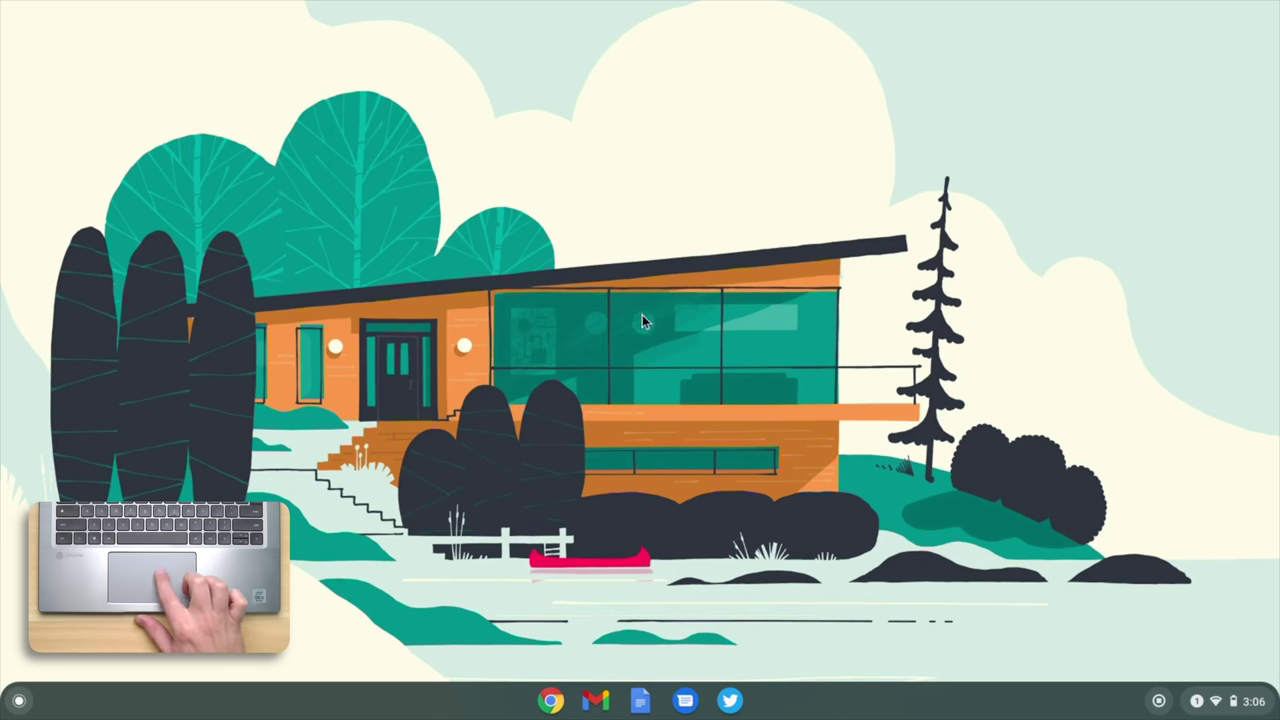
- Open a Chrome browser window, take it out of its maximized state and move it around the desktop several times
left_click(549, 703)
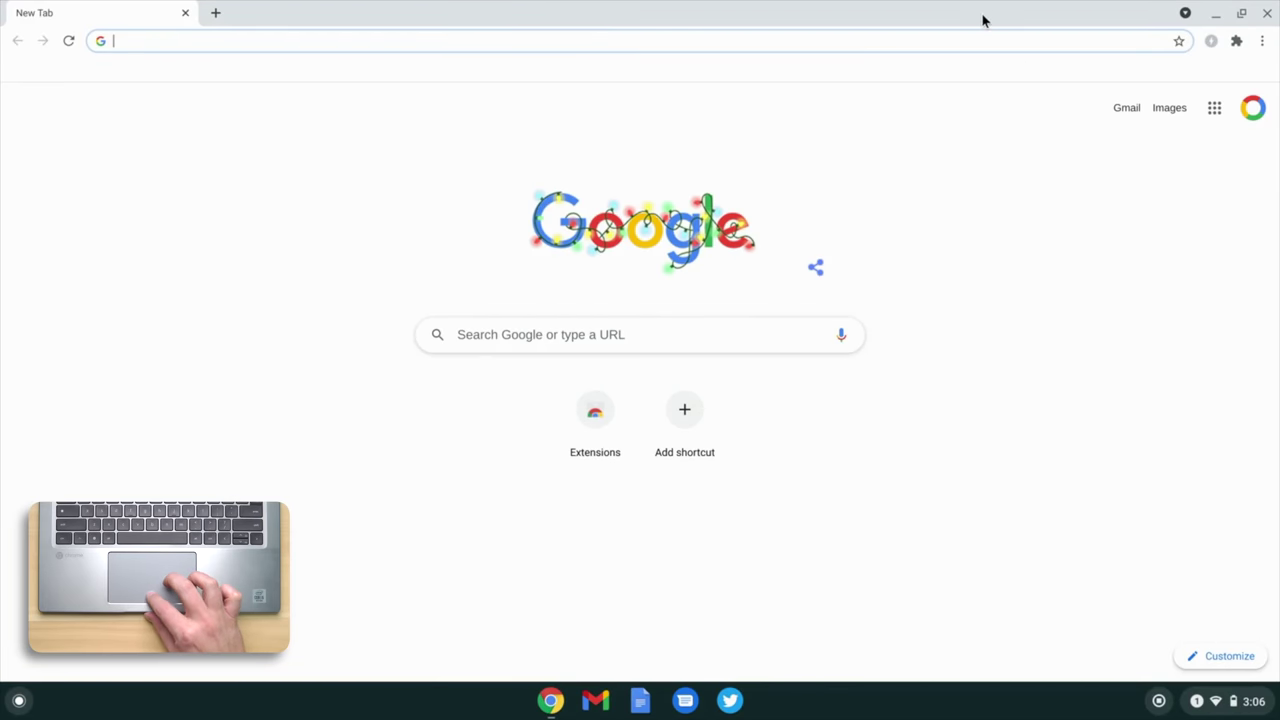
left_click_drag(983, 20, 809, 47)
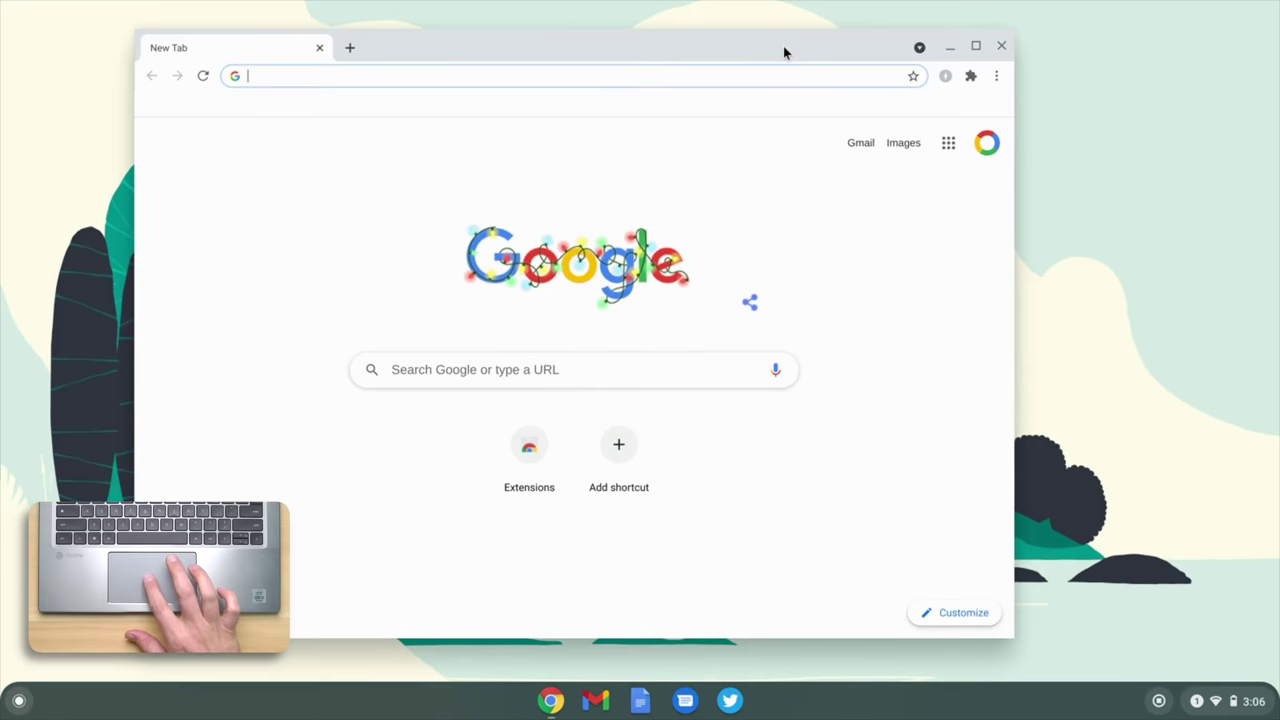
left_click_drag(783, 46, 754, 96)
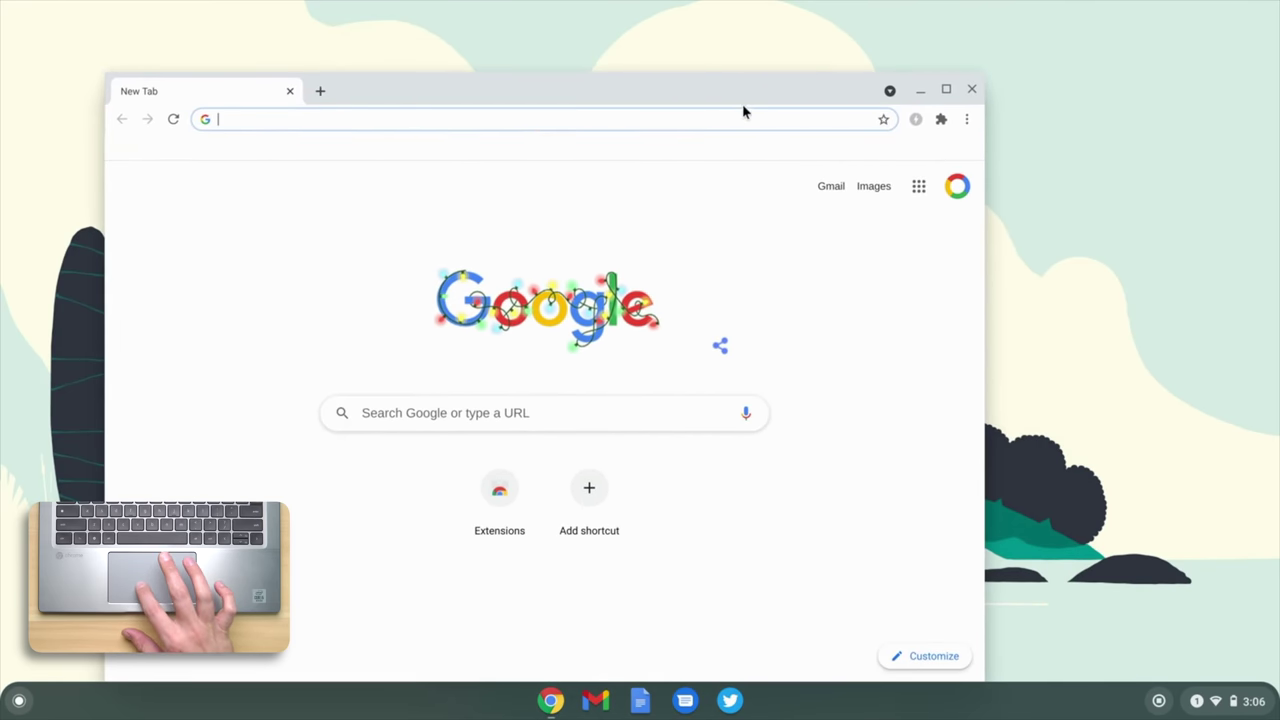
left_click_drag(737, 106, 803, 76)
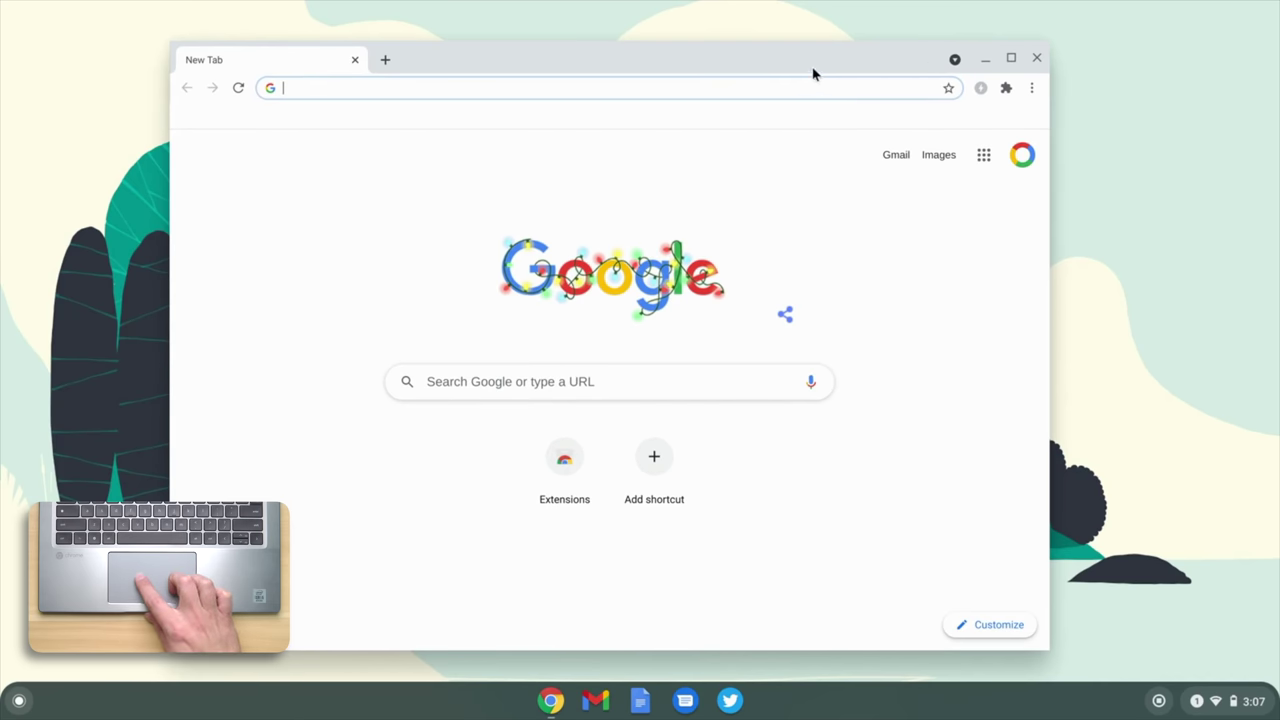
left_click_drag(809, 57, 829, 88)
- Open the Google doodle's search for December global holidays and close the browser window
left_click(603, 296)
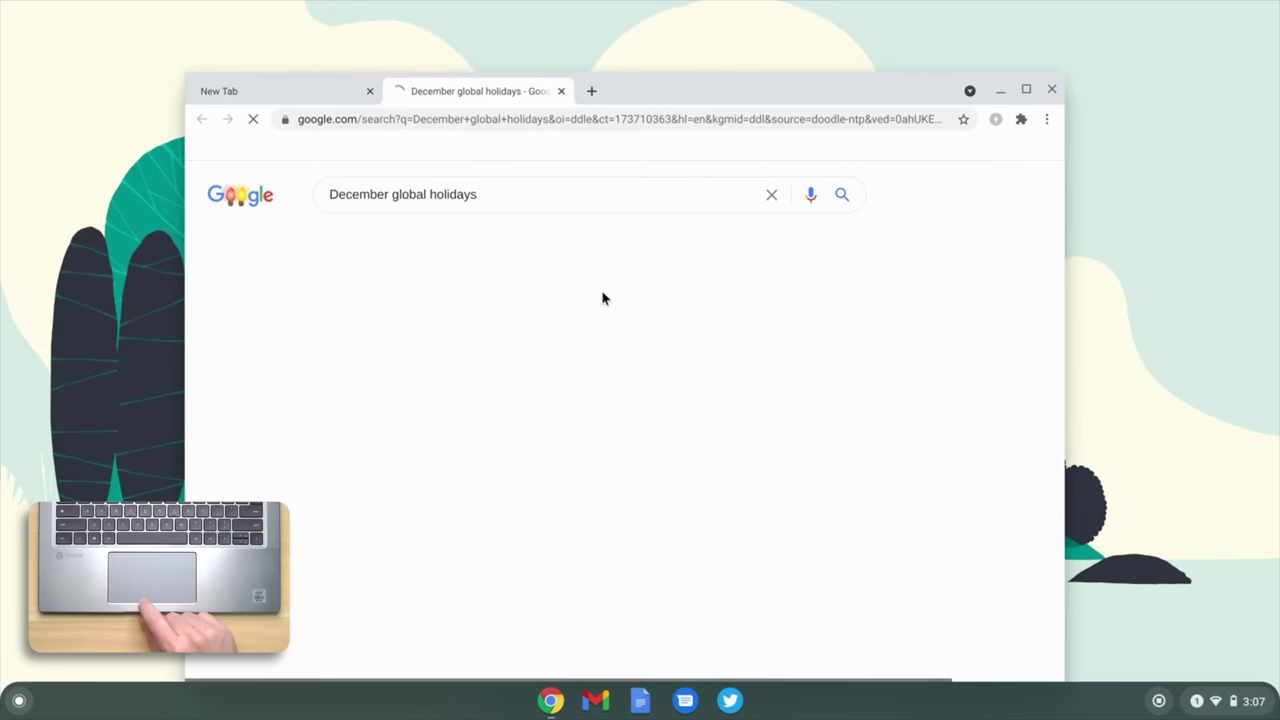
left_click(1052, 90)
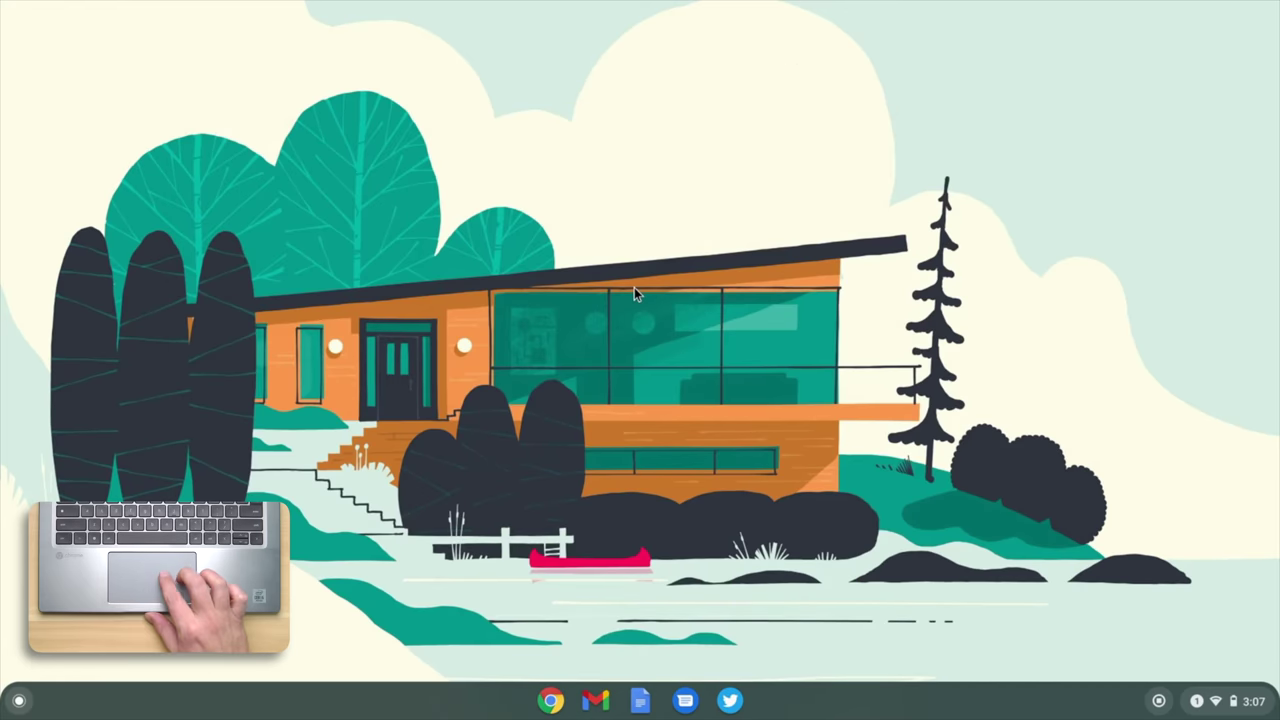
- Open a maximized Chrome window, load chromeunboxed.com and dismiss the advertisement banner overlaying the page
left_click(551, 700)
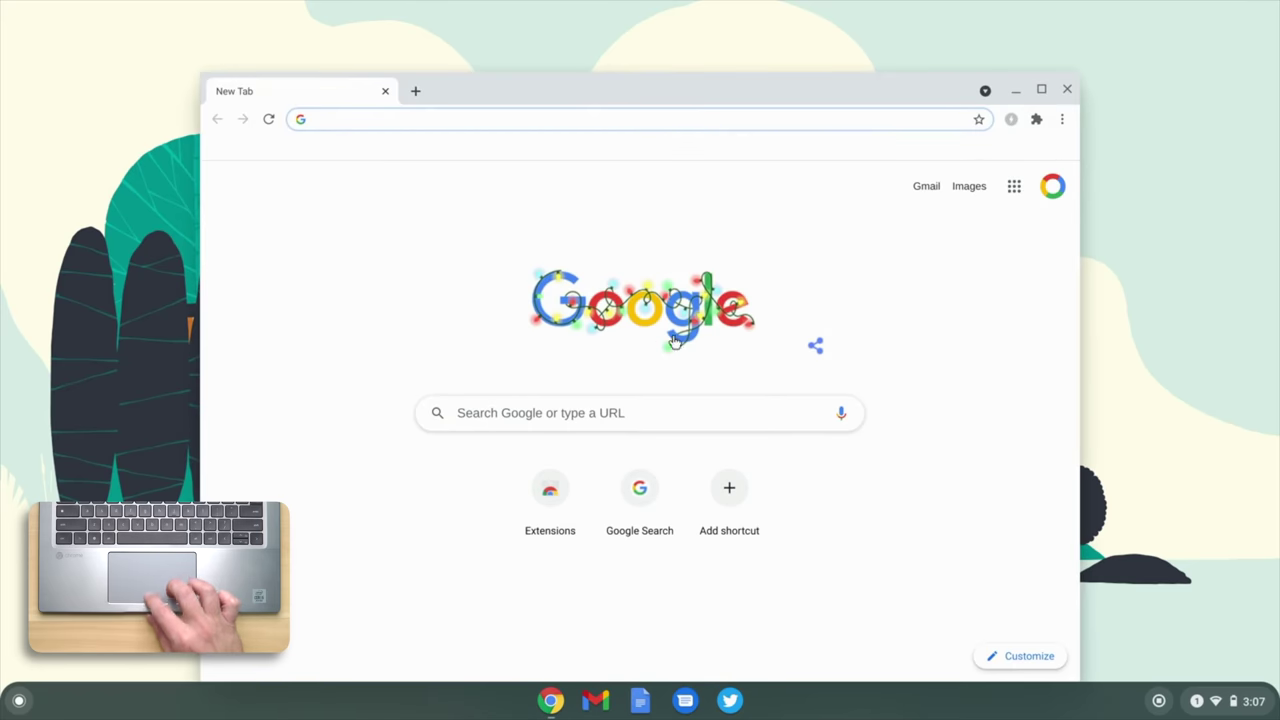
left_click(1043, 90)
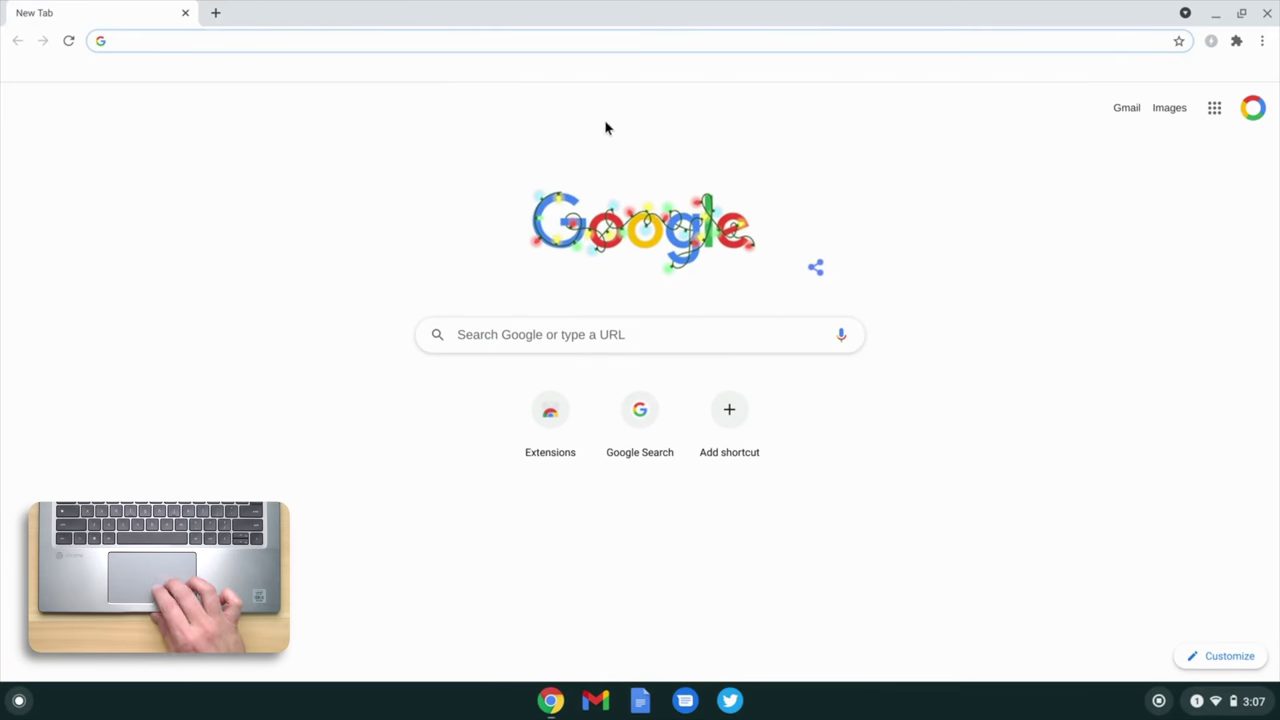
left_click(469, 36)
type("chromeunboxed.com")
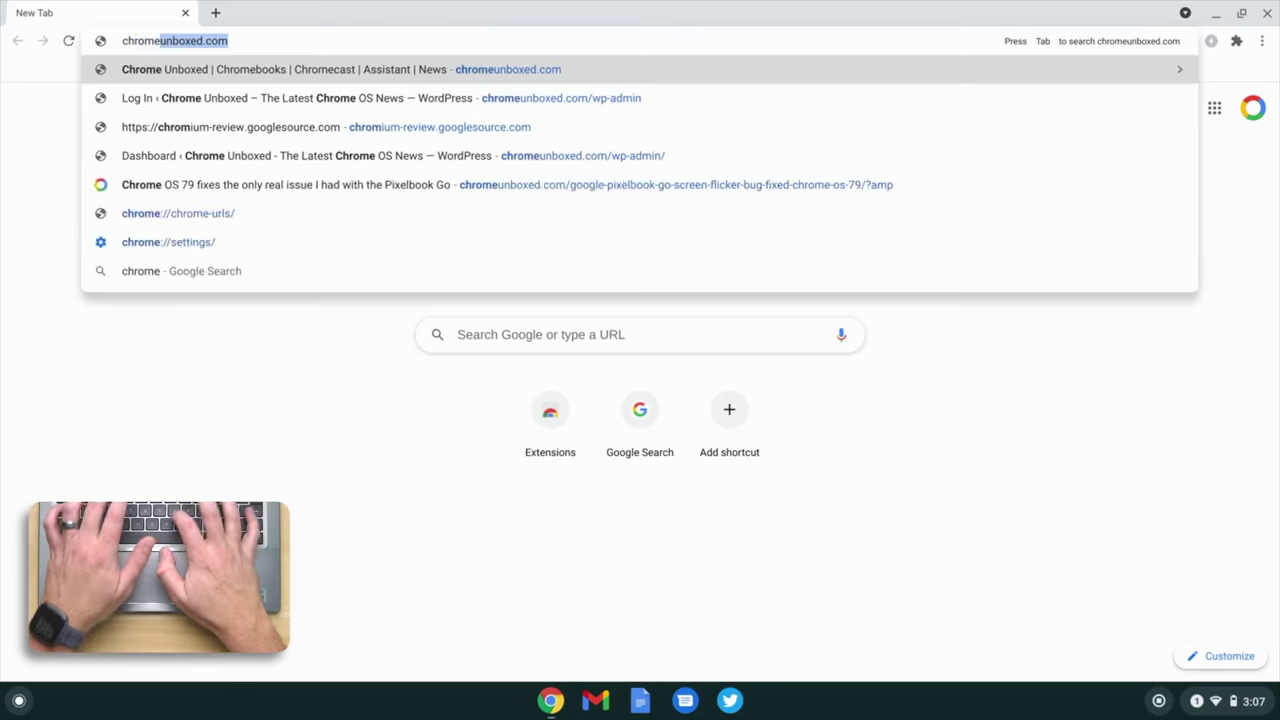
key("Return")
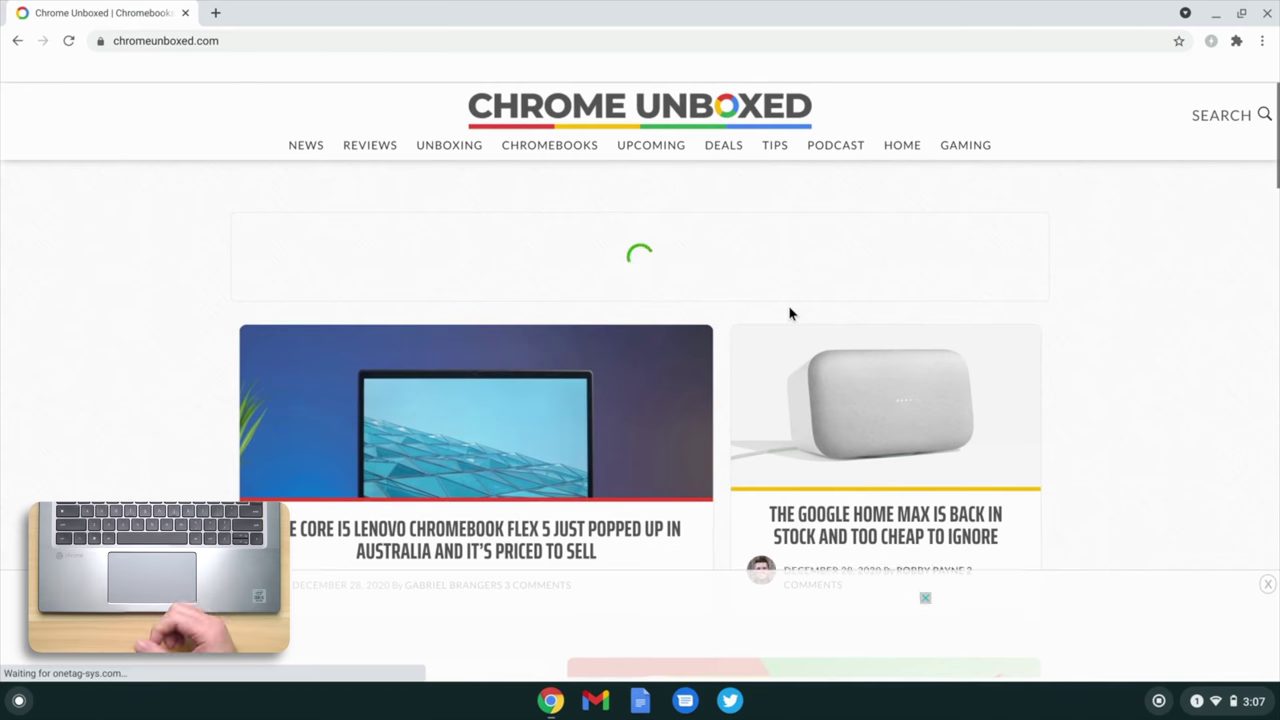
left_click(1266, 585)
- Browse down through the articles on the Chrome Unboxed home page and return to its header
scroll(1011, 571, "down", 8)
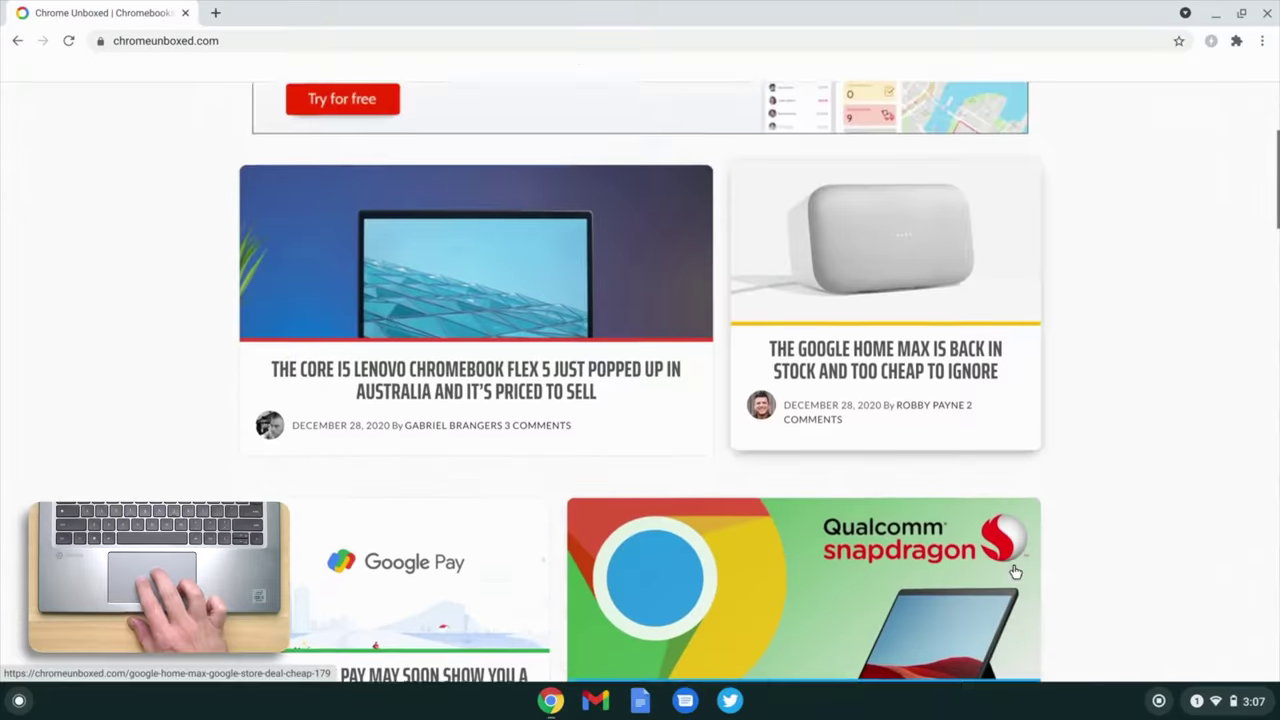
scroll(1015, 571, "down", 3)
scroll(1015, 571, "up", 12)
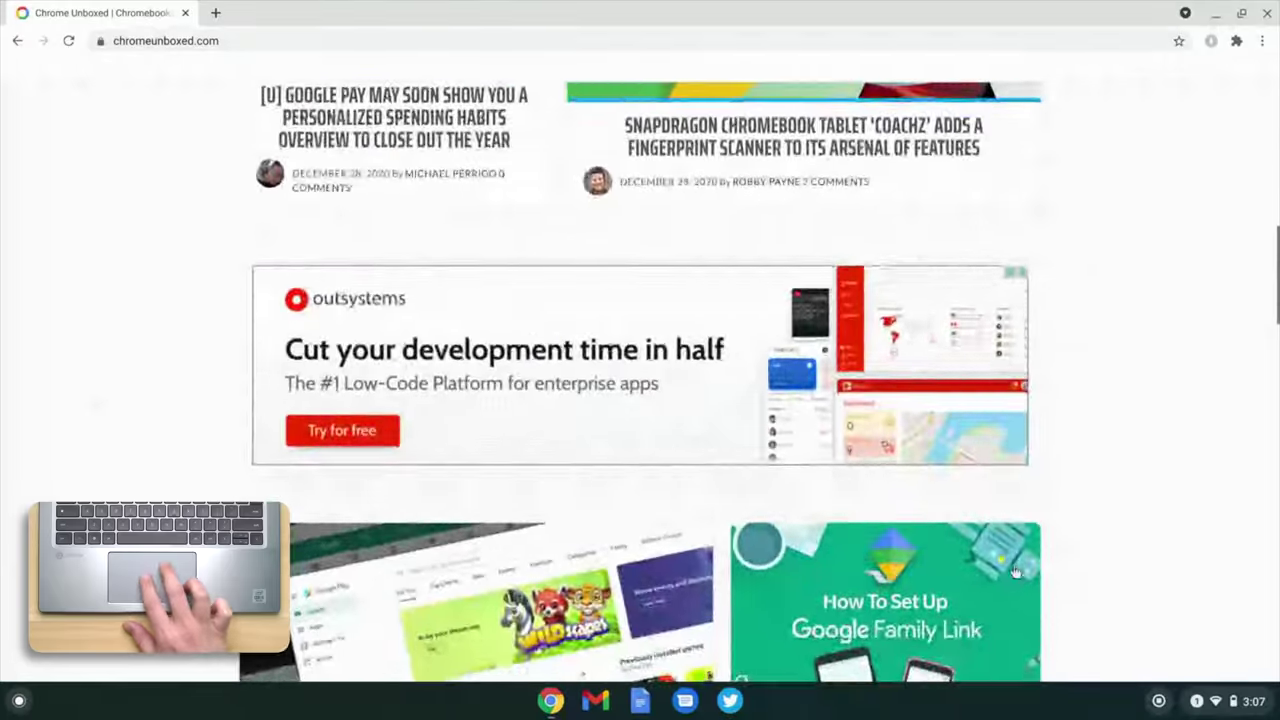
scroll(1015, 571, "down", 10)
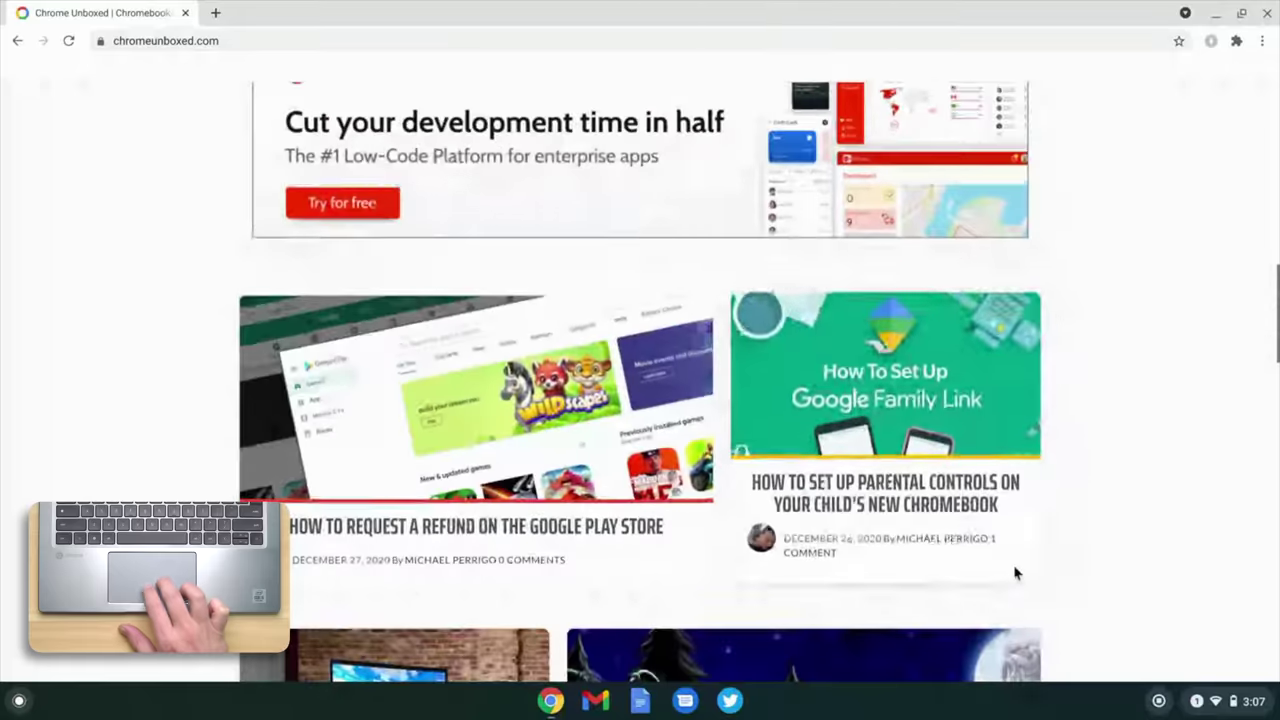
scroll(1015, 571, "up", 8)
scroll(1015, 571, "up", 4)
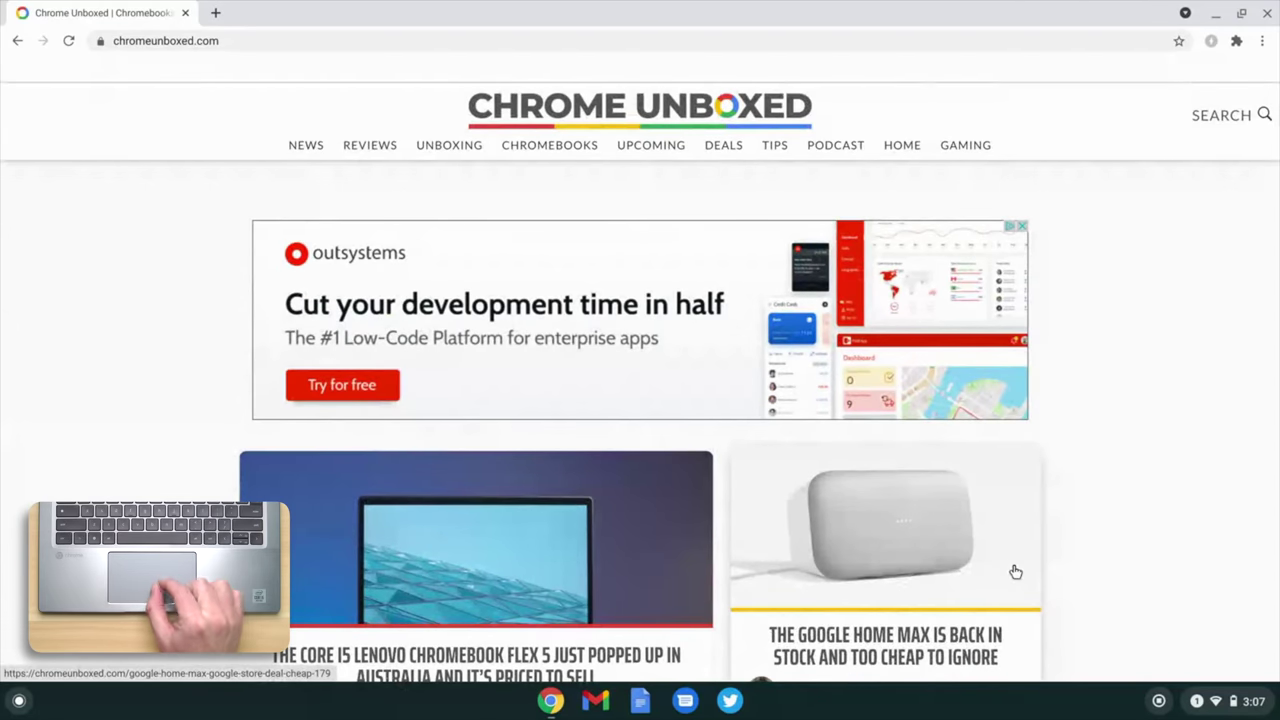
scroll(1015, 571, "up", 5)
- Magnify and shrink the Chrome Unboxed page repeatedly around the Google Home Max article image, keeping it enlarged
scroll(1015, 571, "down", 3)
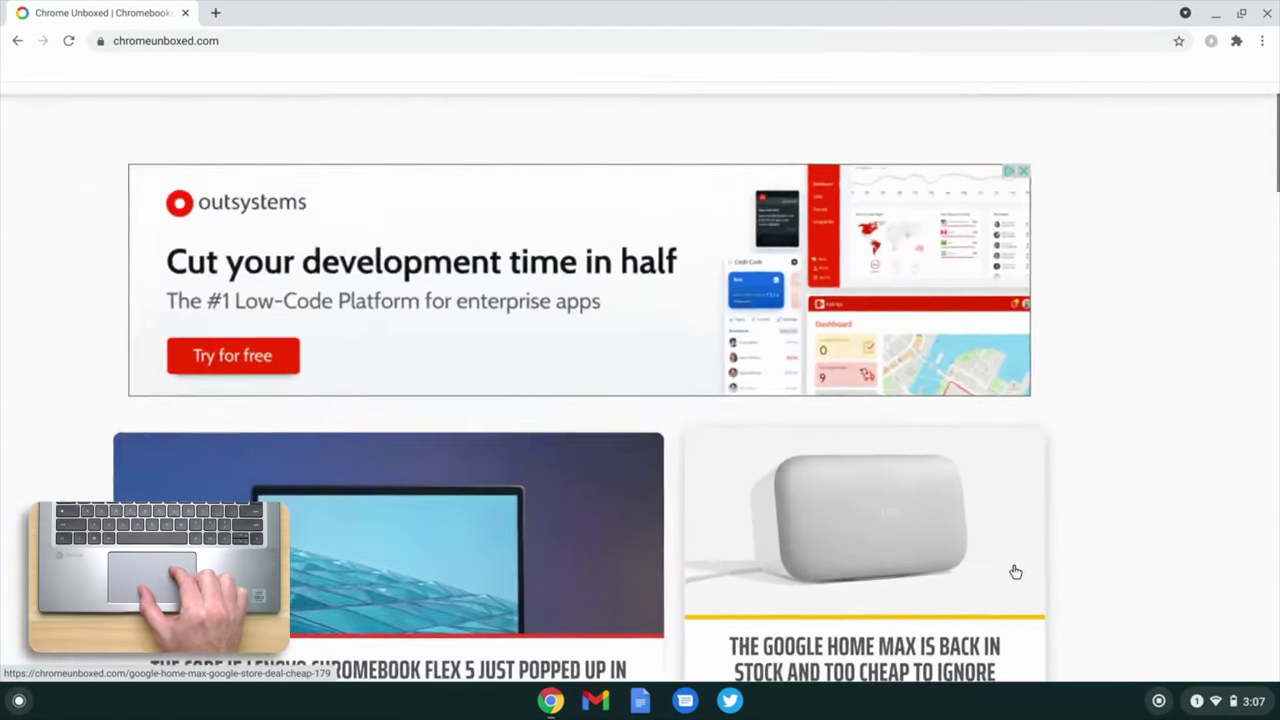
scroll(1015, 571, "up", 5)
scroll(1015, 571, "down", 5)
scroll(1015, 571, "up", 5)
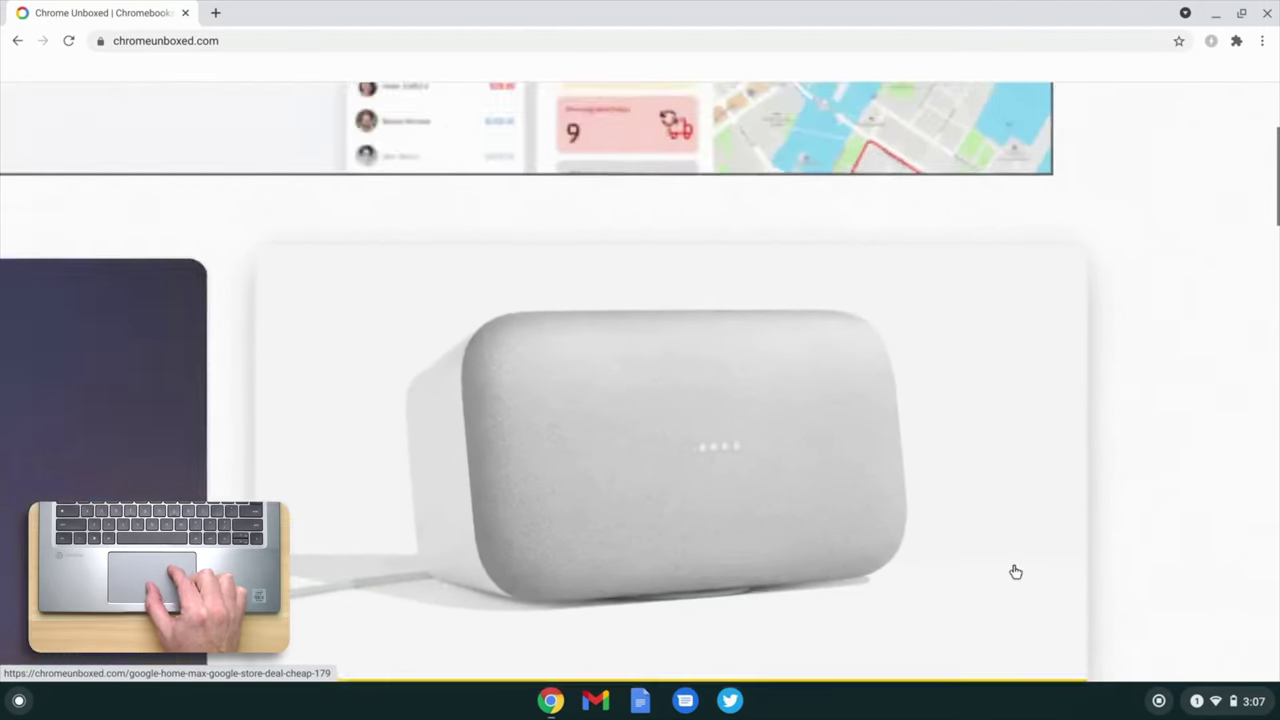
scroll(1015, 571, "down", 5)
scroll(1015, 571, "up", 5)
scroll(1015, 571, "down", 5)
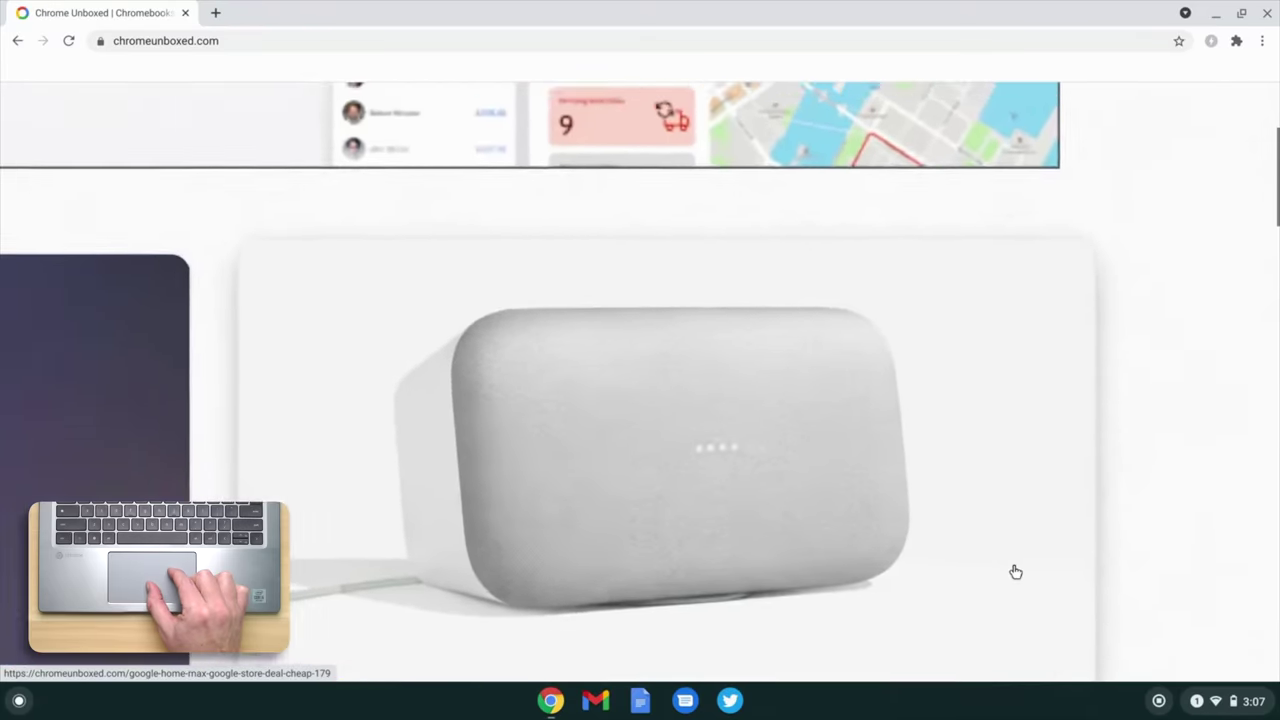
scroll(1015, 571, "down", 3)
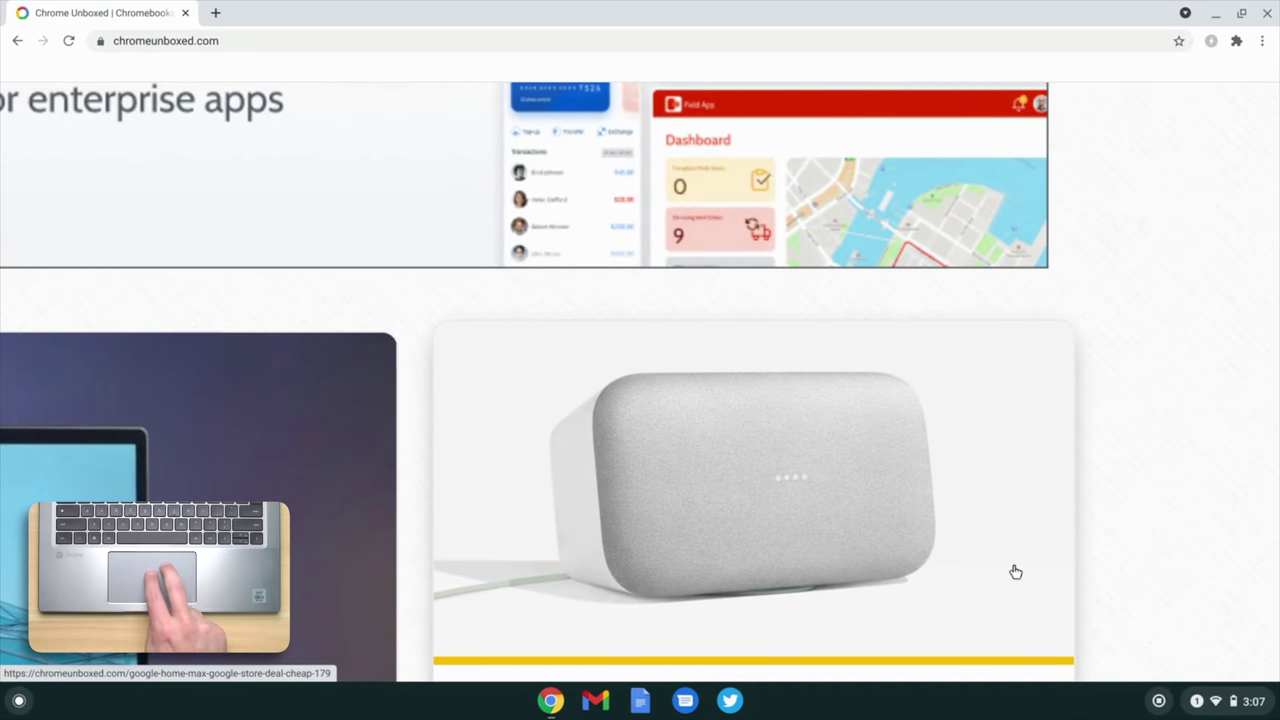
- Pan the magnified page vertically and sideways between the Lenovo Chromebook Flex 5 and Google Home Max articles
scroll(1015, 571, "right", 2)
scroll(1015, 571, "up", 2)
scroll(1015, 571, "down", 4)
scroll(1015, 571, "up", 4)
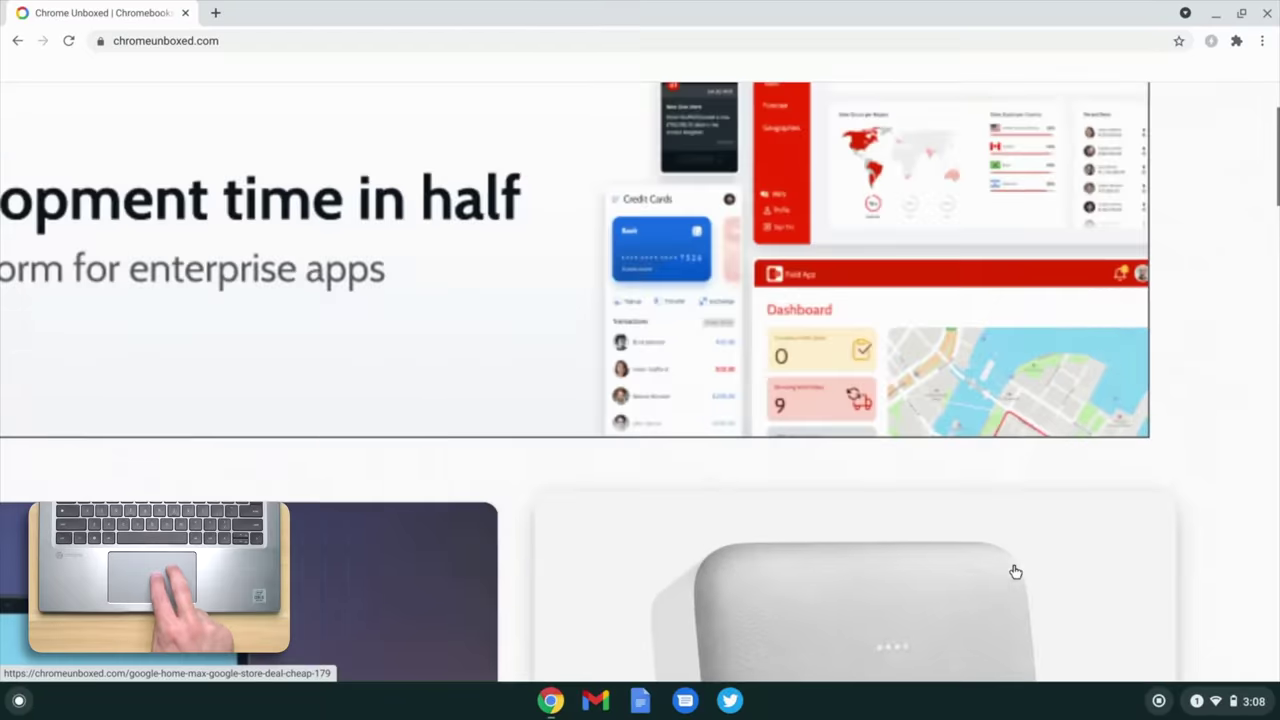
scroll(1015, 571, "down", 3)
scroll(1015, 571, "up", 2)
scroll(1015, 571, "down", 2)
scroll(1015, 572, "right", 4)
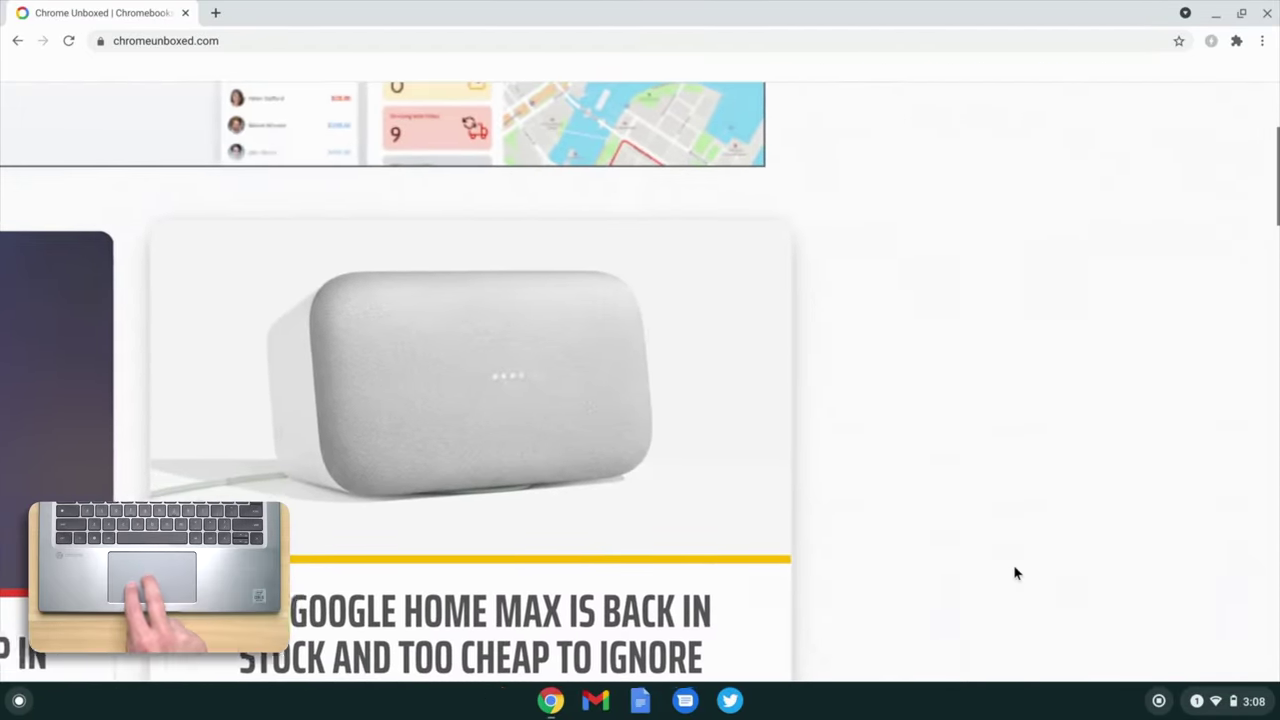
scroll(1013, 564, "left", 5)
scroll(1014, 566, "right", 5)
scroll(1013, 564, "left", 6)
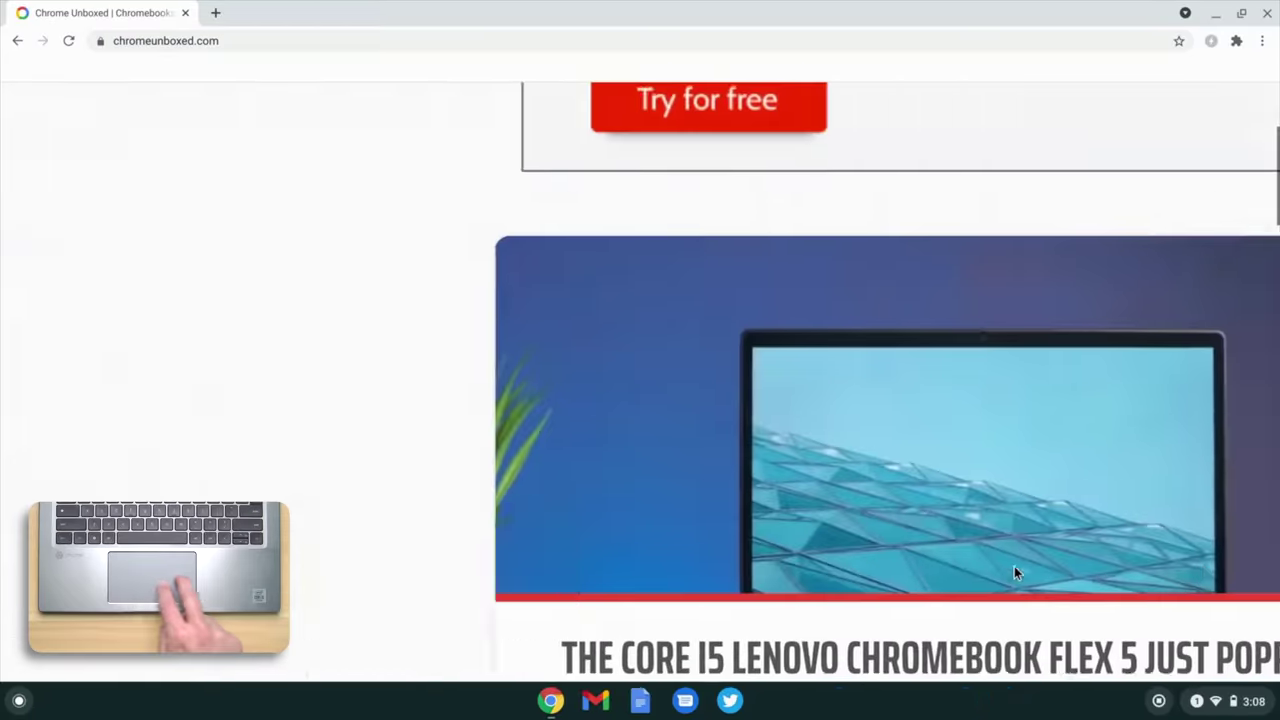
scroll(1014, 571, "right", 5)
scroll(1014, 571, "left", 3)
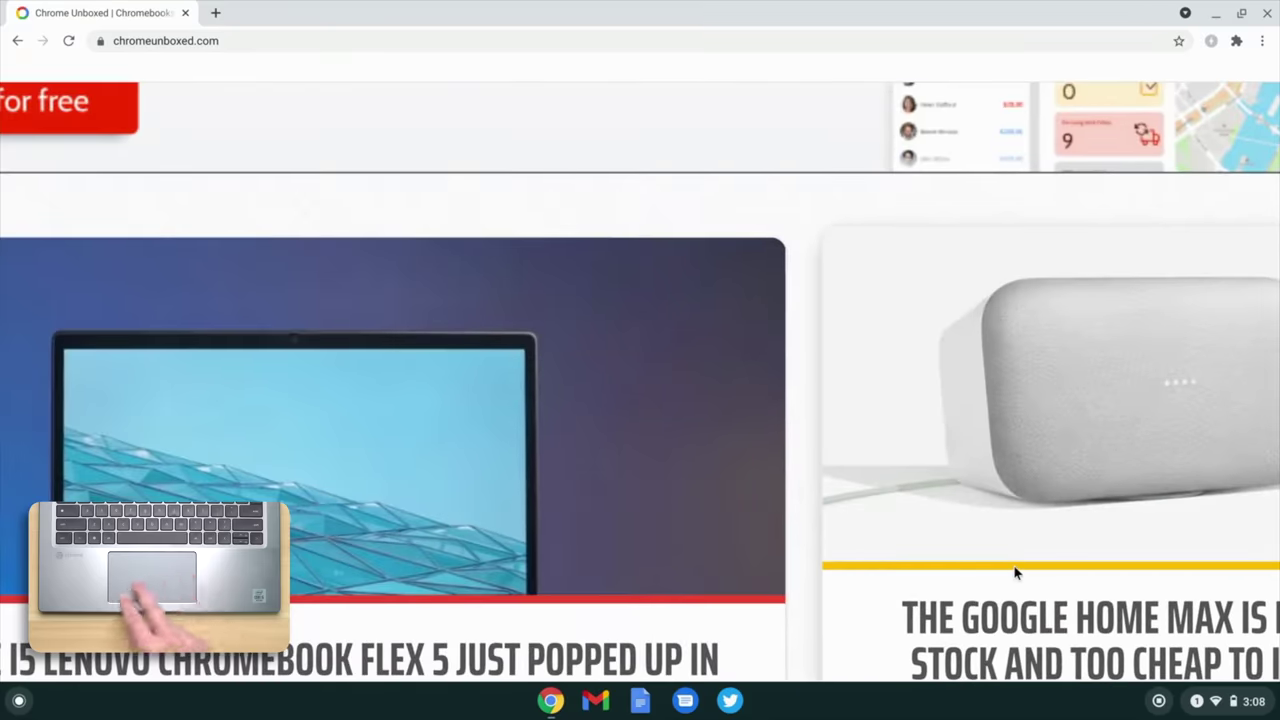
- Move down the magnified page, return it to normal zoom and browse the articles up and down
scroll(1014, 571, "down", 10)
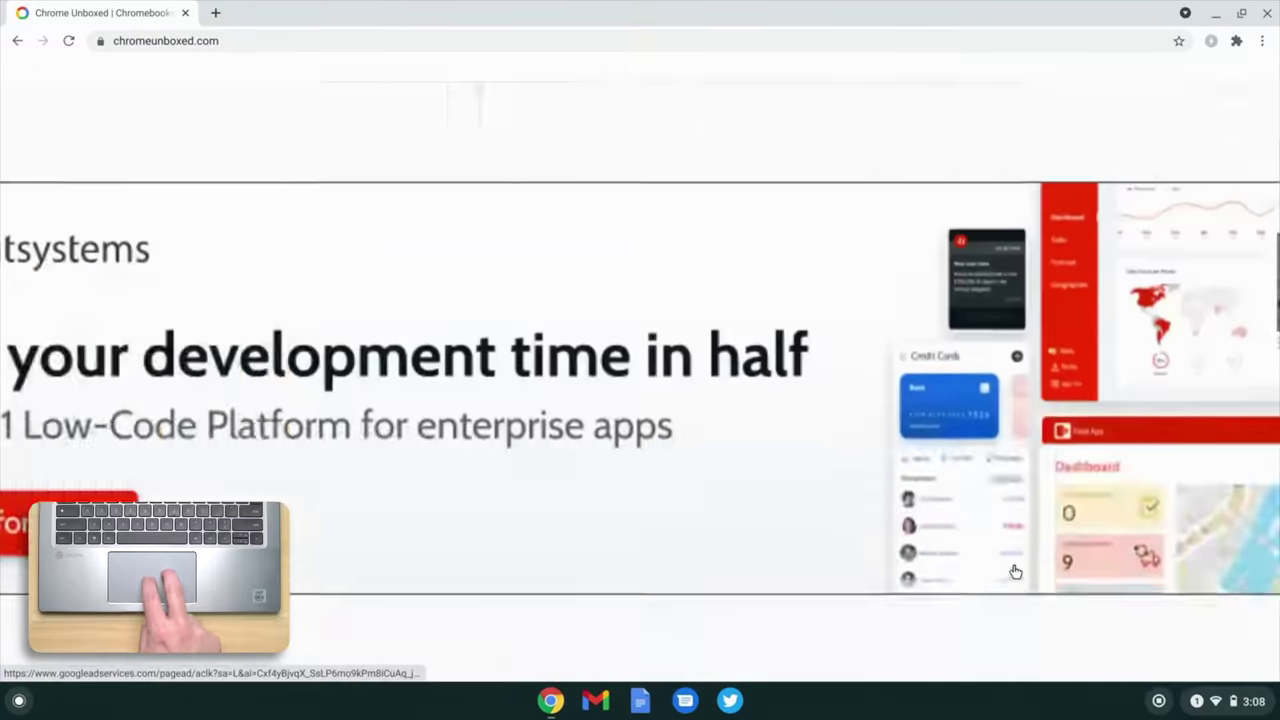
scroll(1014, 571, "up", 4)
scroll(1015, 572, "down", 2)
scroll(1015, 571, "down", 5)
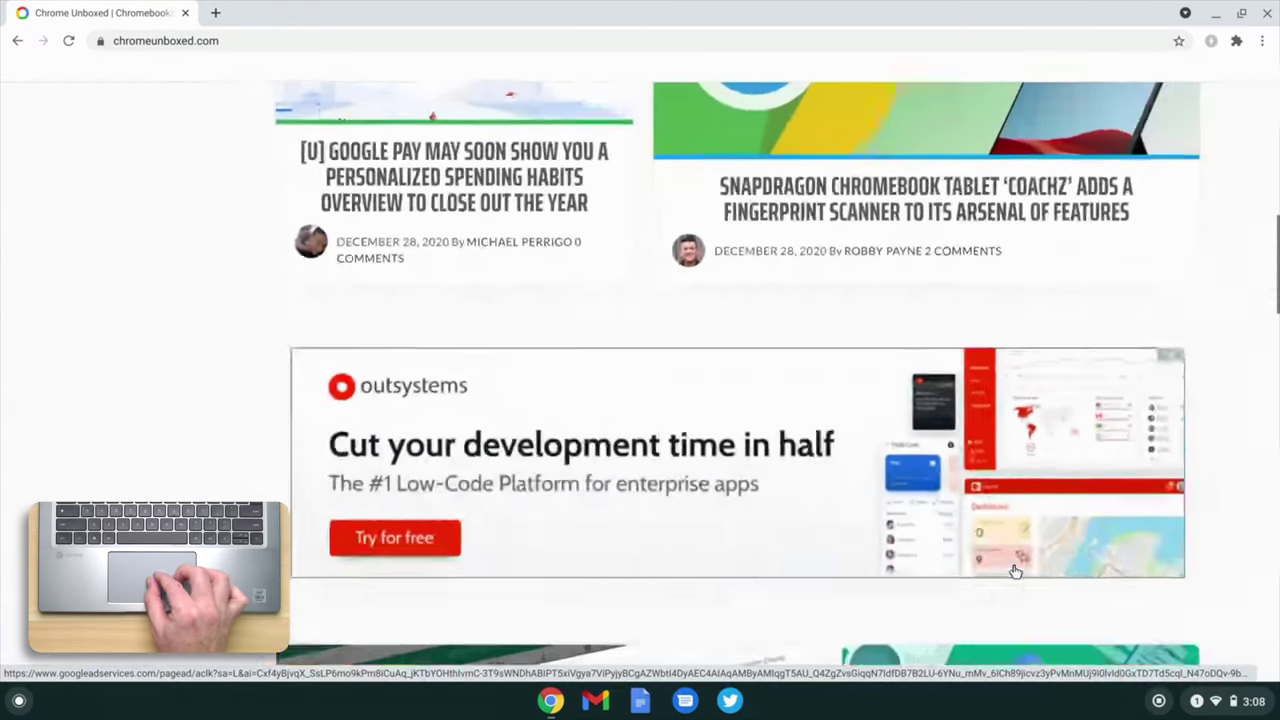
scroll(1015, 571, "up", 6)
scroll(1015, 571, "down", 5)
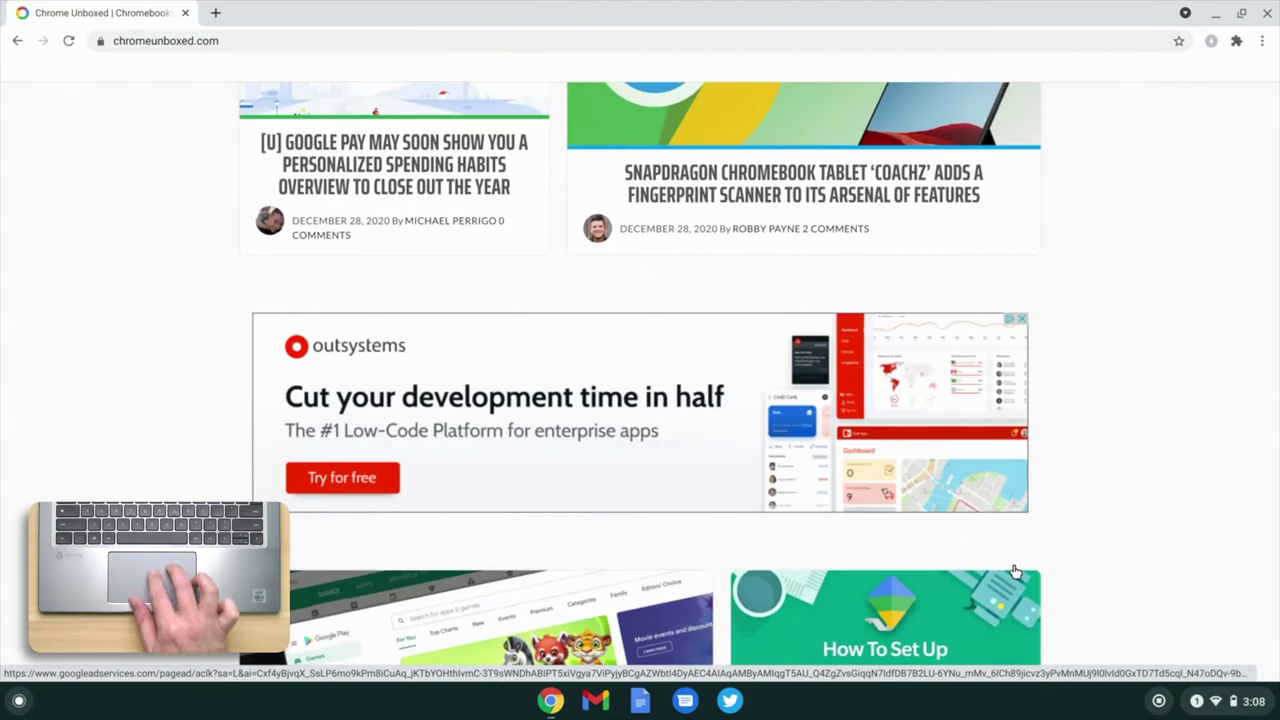
scroll(1015, 571, "up", 10)
scroll(1015, 571, "down", 4)
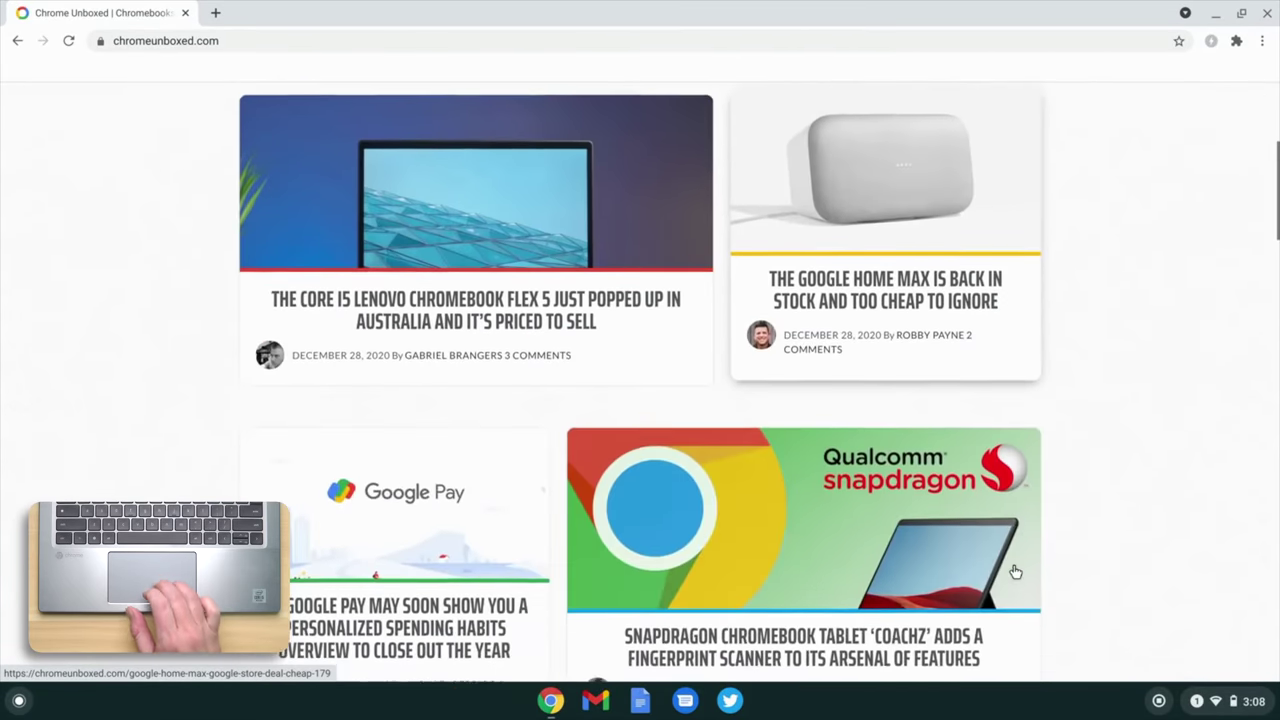
- Open and dismiss the page's context menu three times on the blank area beside the Google Home Max article
scroll(1013, 564, "up", 4)
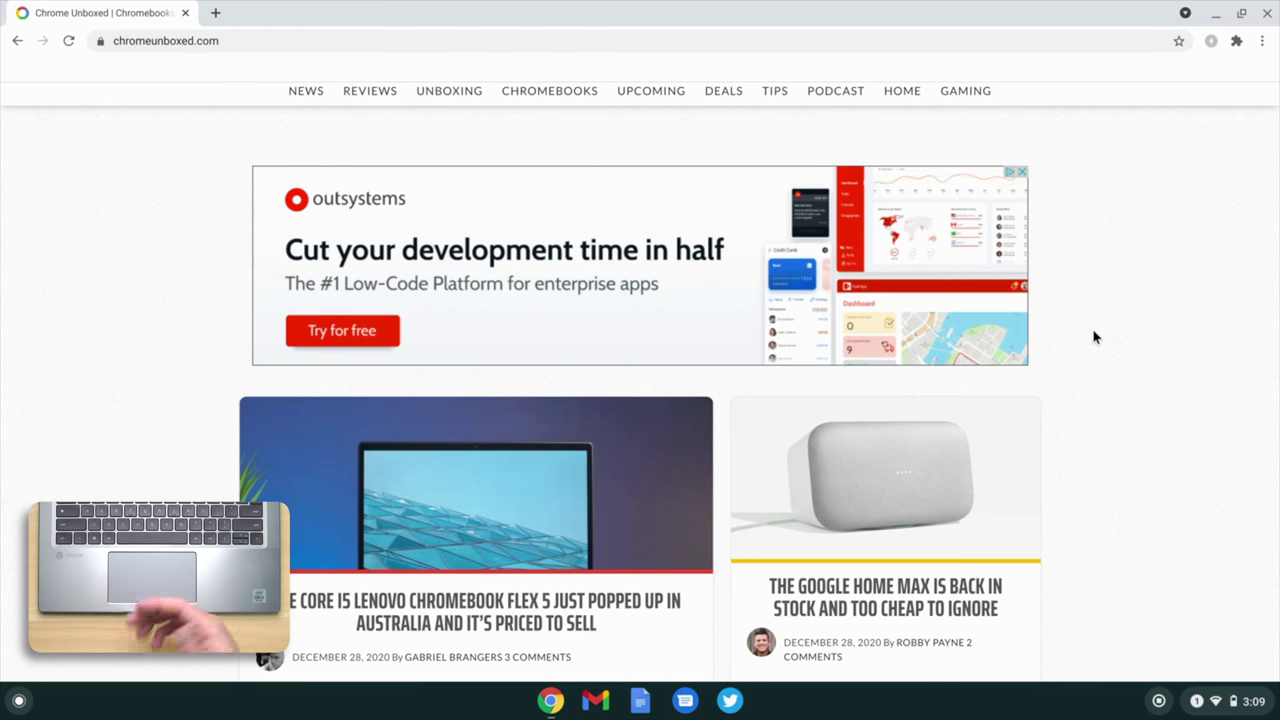
scroll(1055, 376, "down", 3)
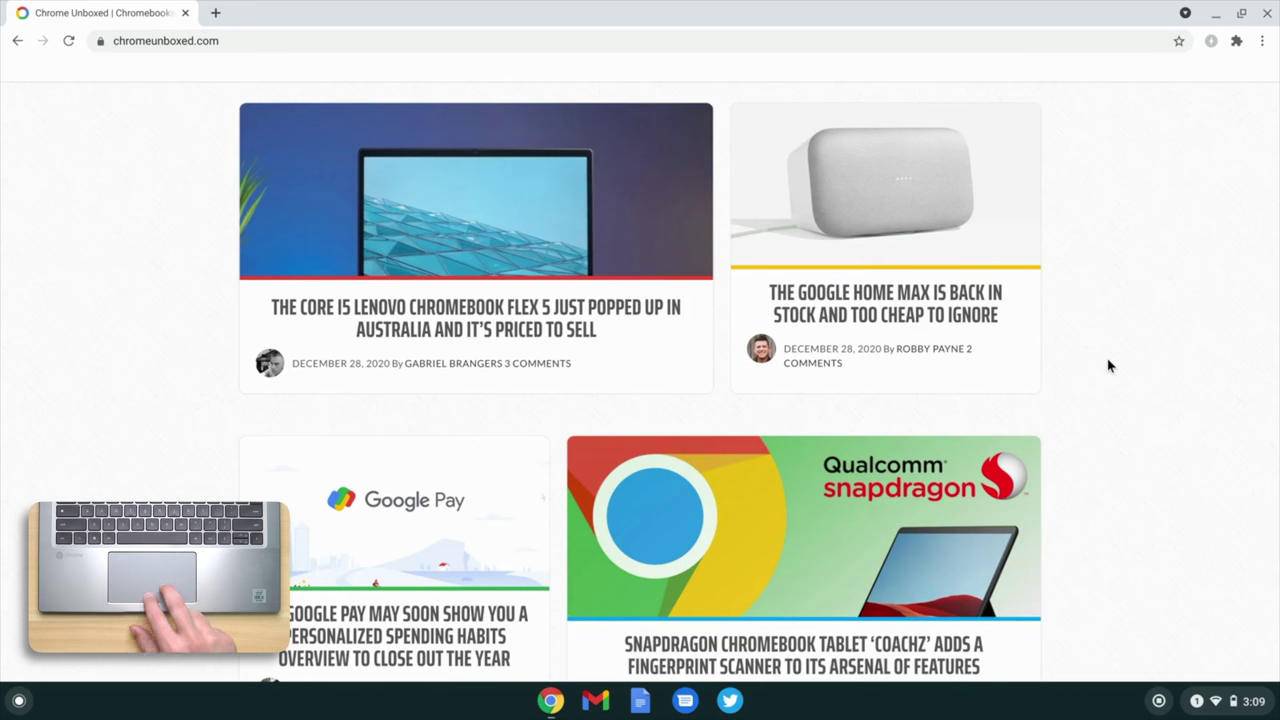
right_click(1108, 366)
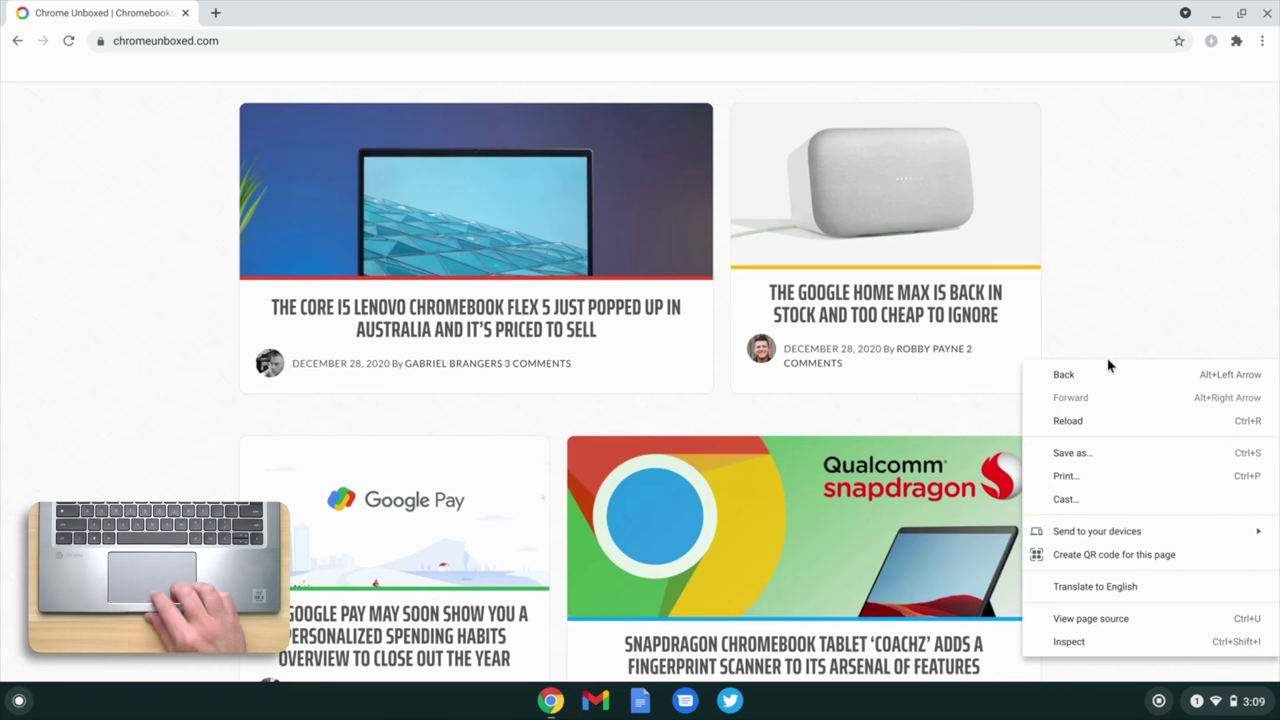
left_click(1086, 265)
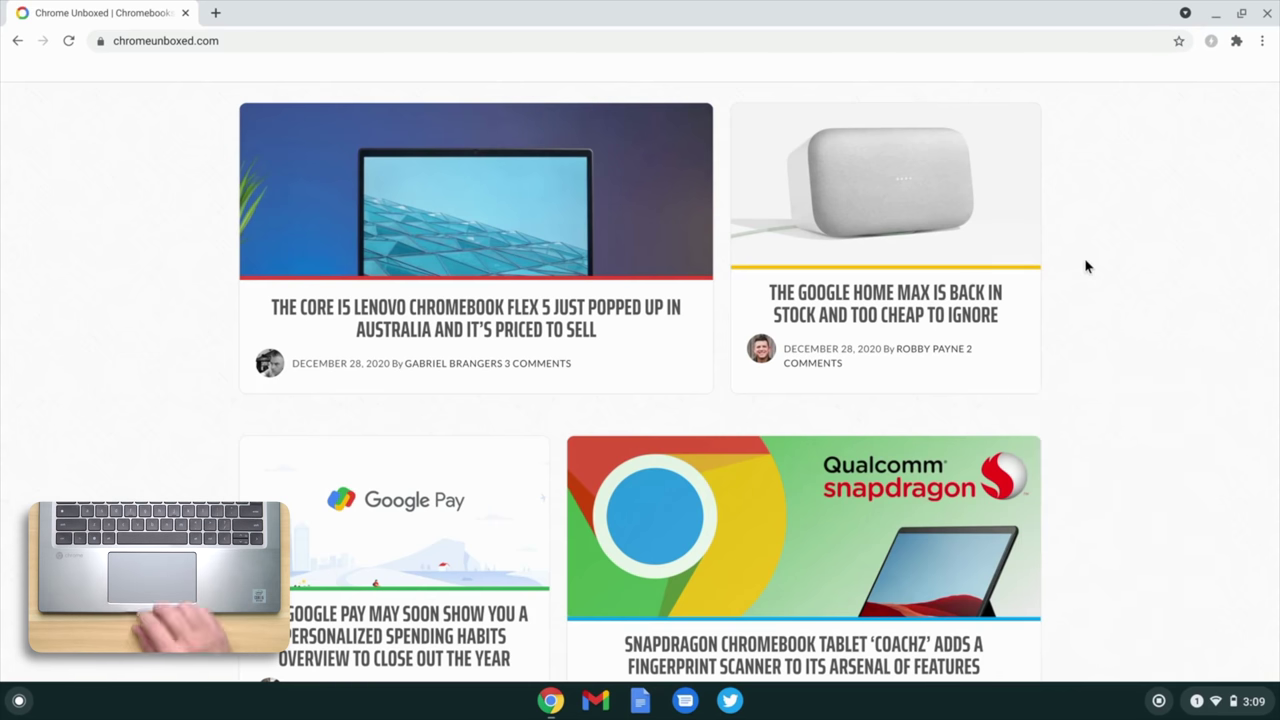
right_click(1086, 265)
left_click(1086, 262)
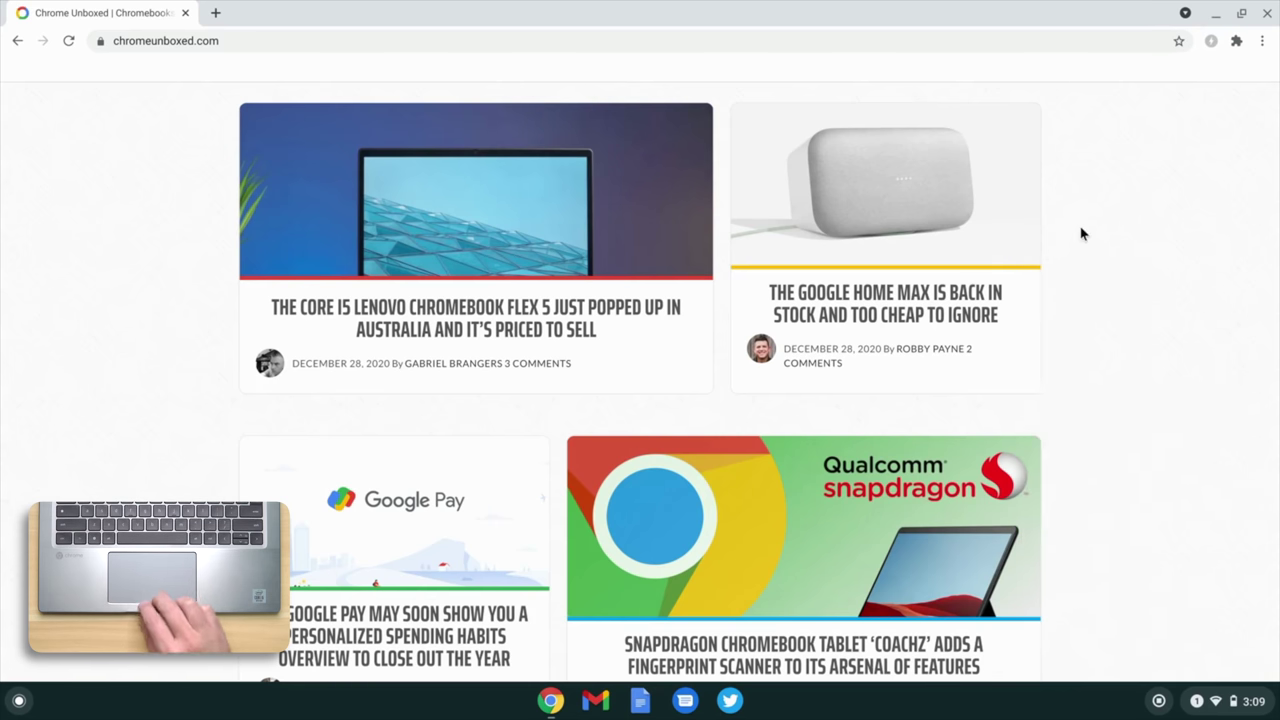
right_click(1081, 233)
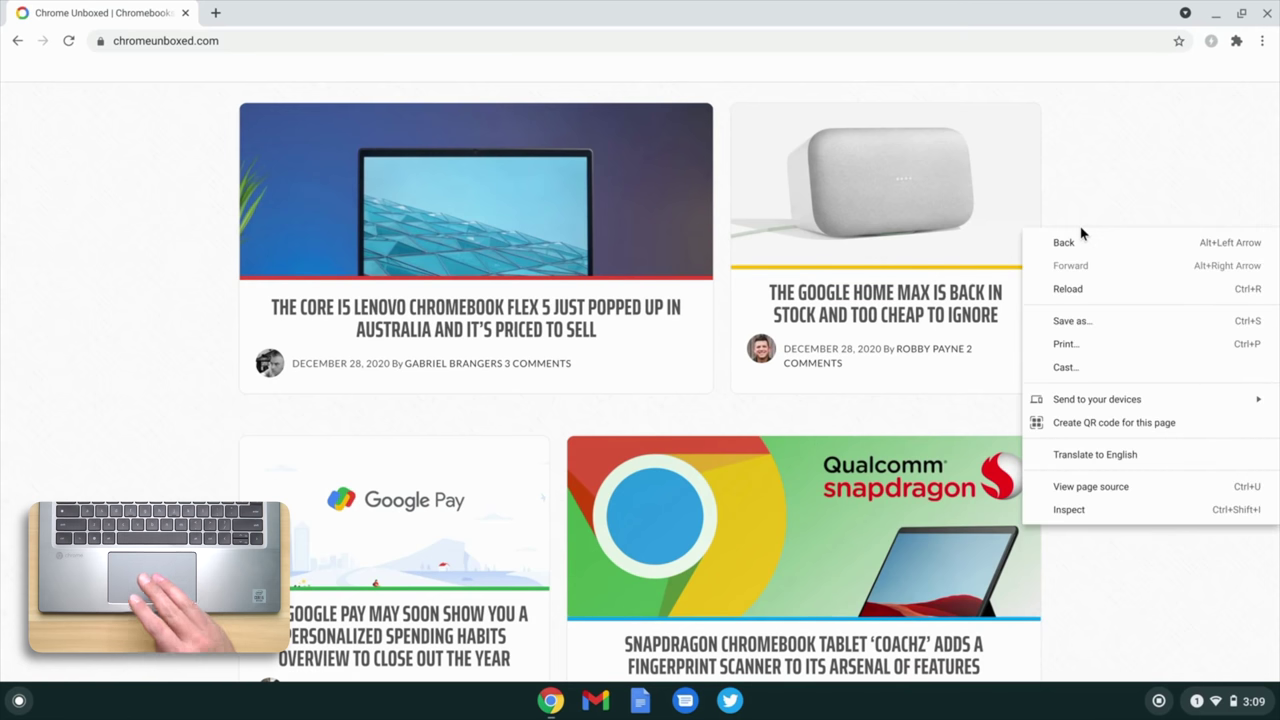
left_click(1079, 212)
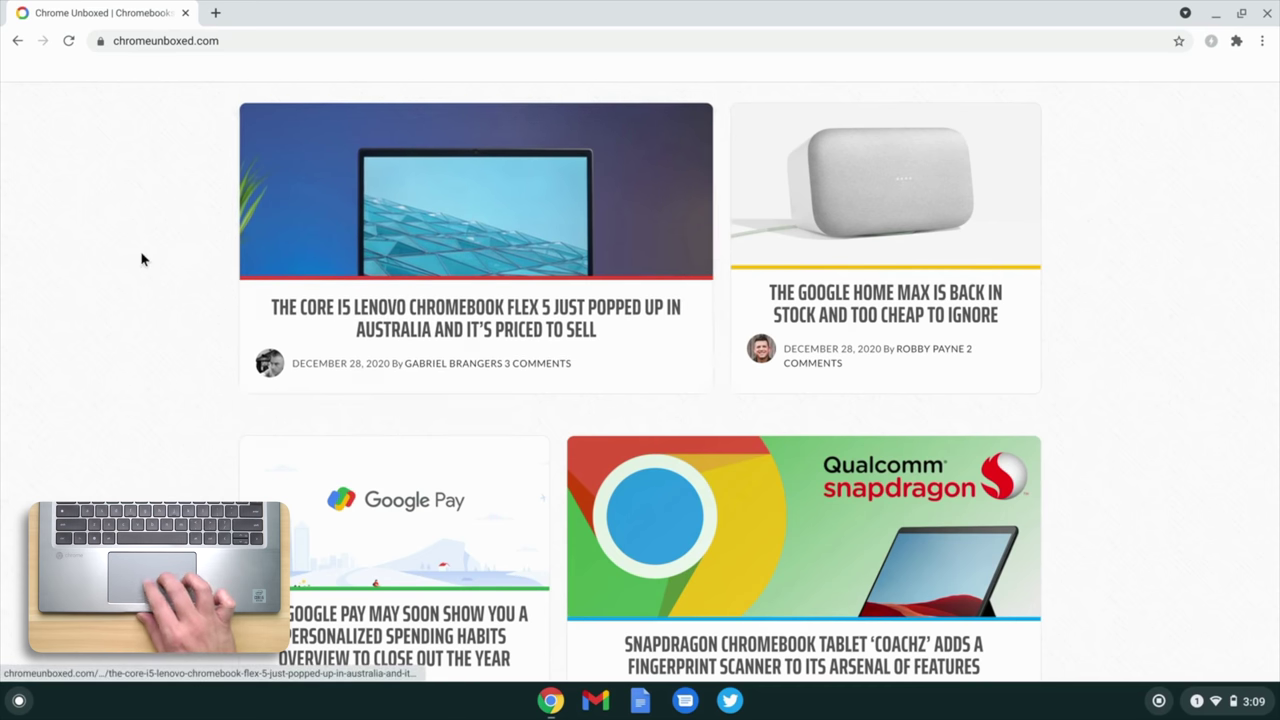
- Open three more tabs showing the Chrome Web Store extensions page, the December global holidays search results and the Chrome Unboxed home page
scroll(141, 259, "up", 5)
scroll(141, 259, "up", 1)
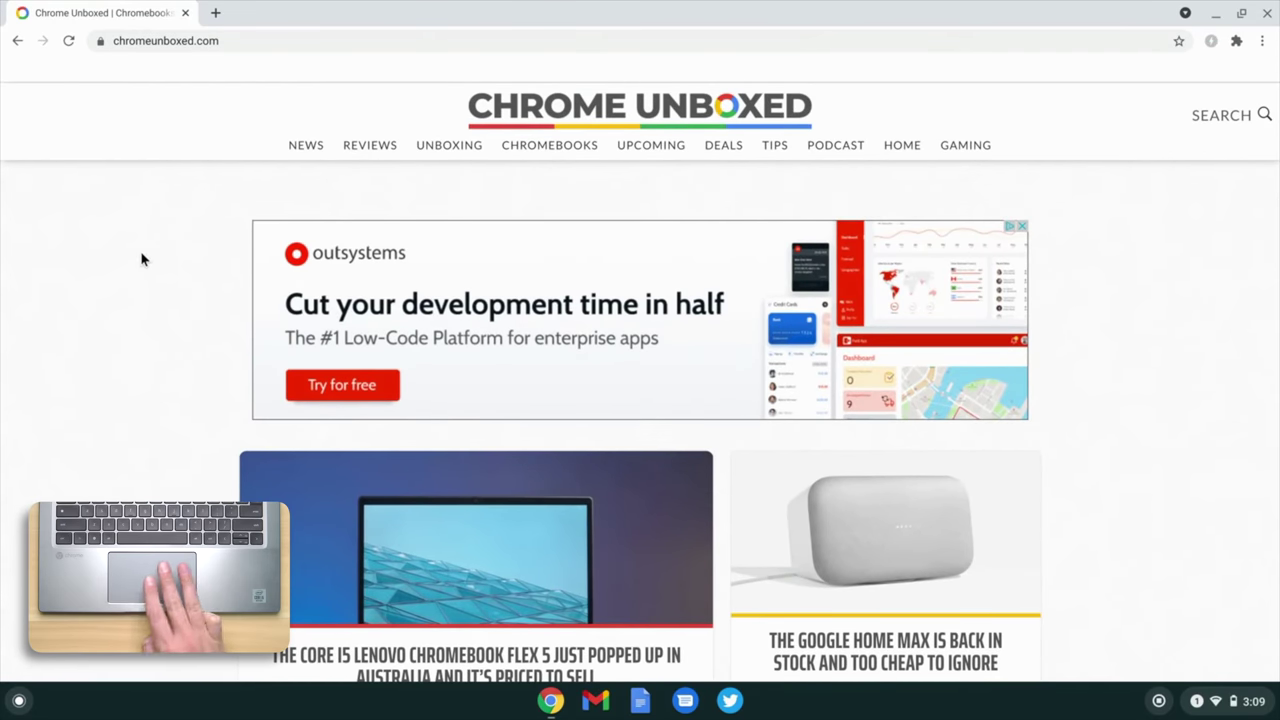
left_click(215, 14)
left_click(408, 15)
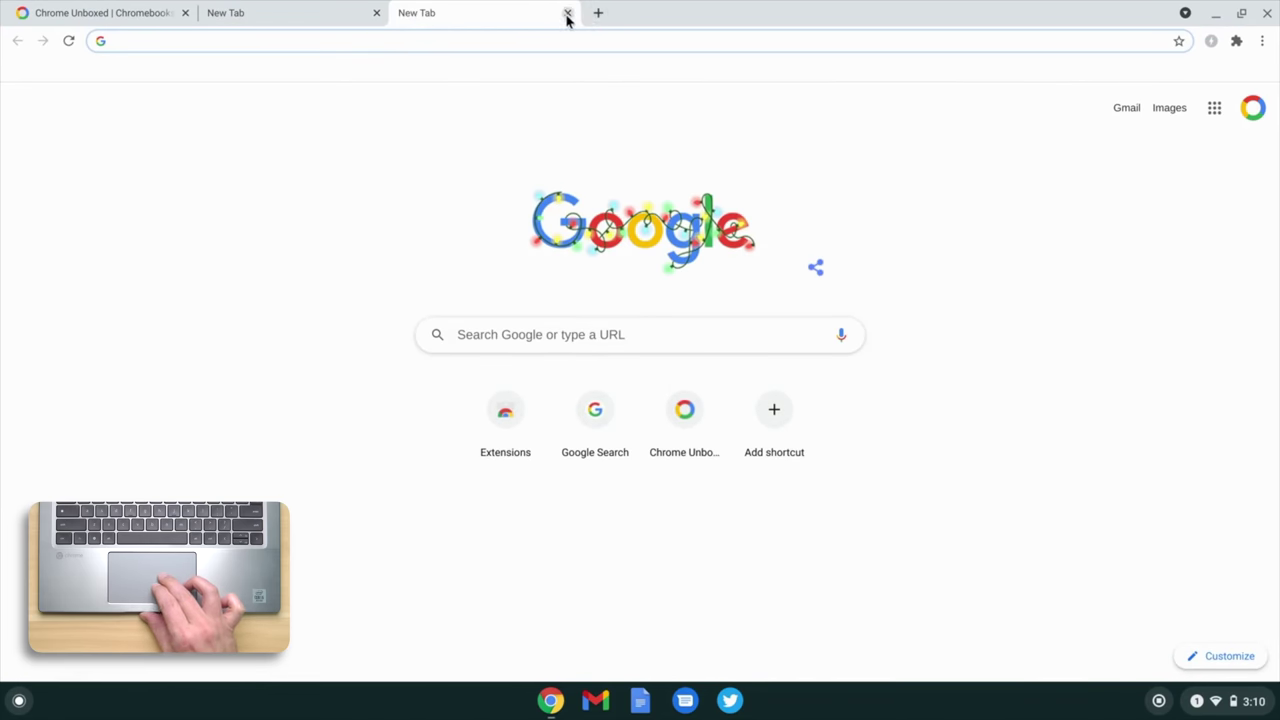
left_click(598, 13)
left_click(300, 23)
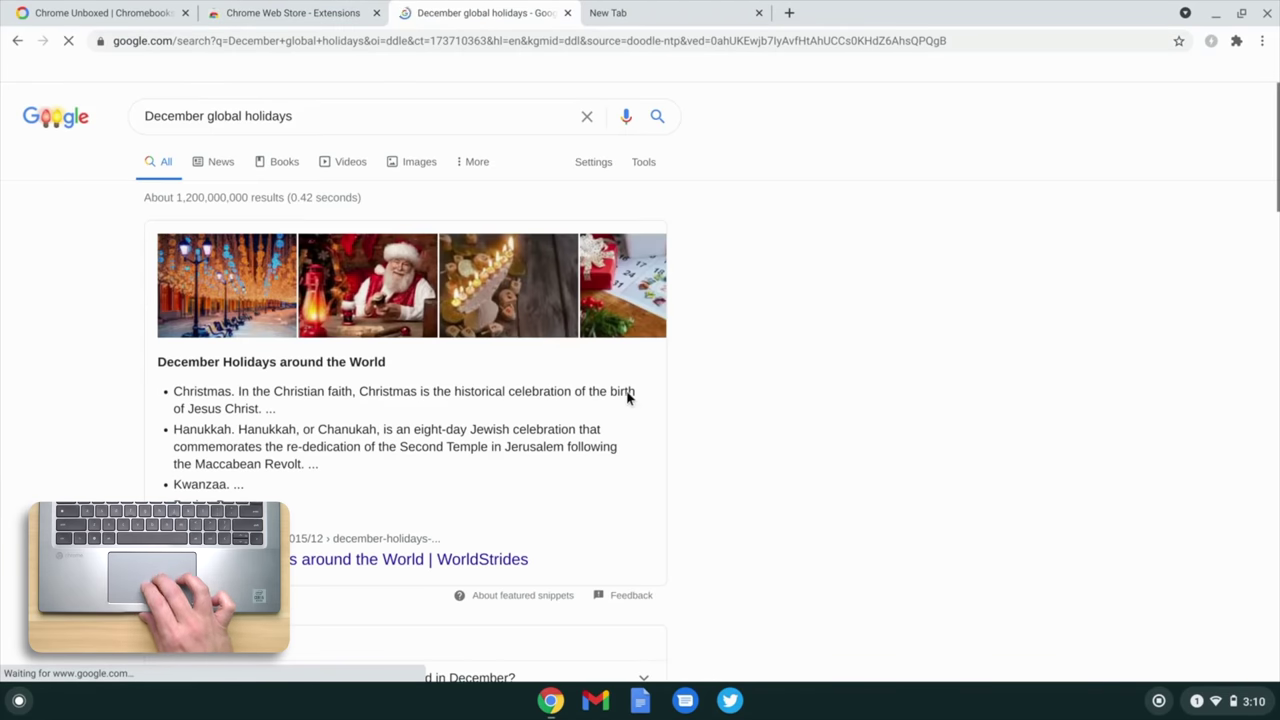
left_click(621, 12)
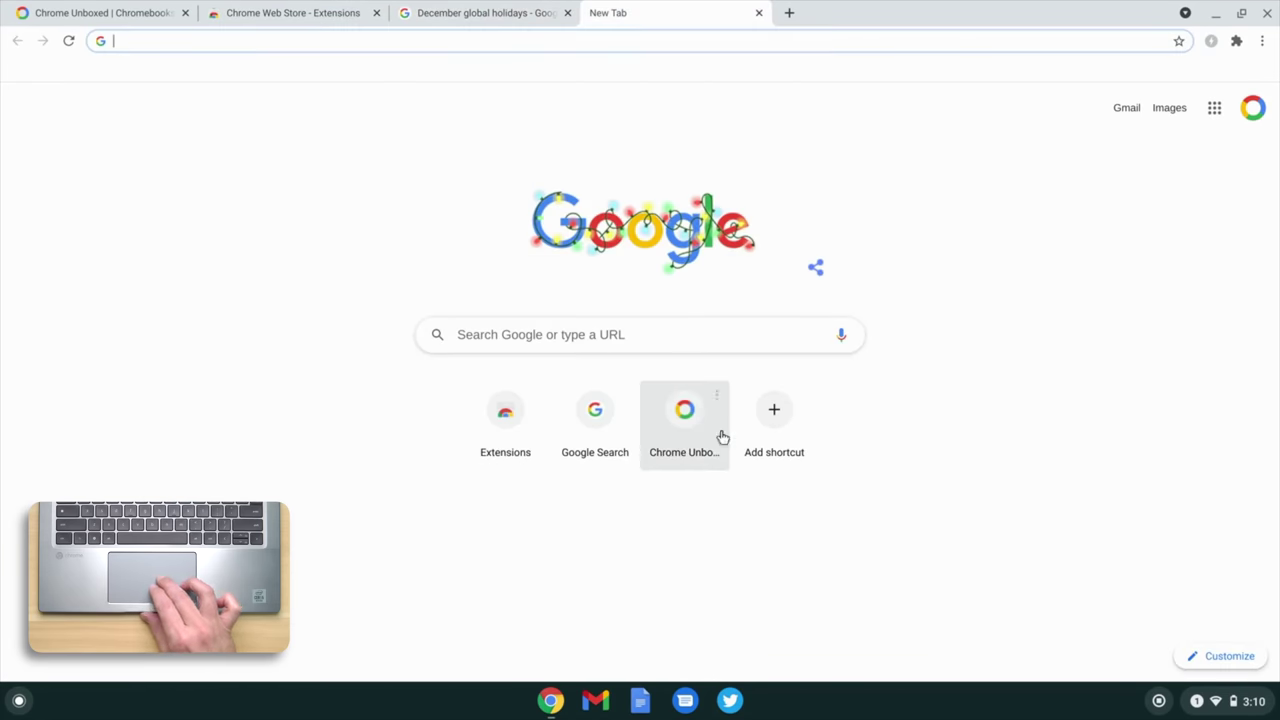
left_click(670, 408)
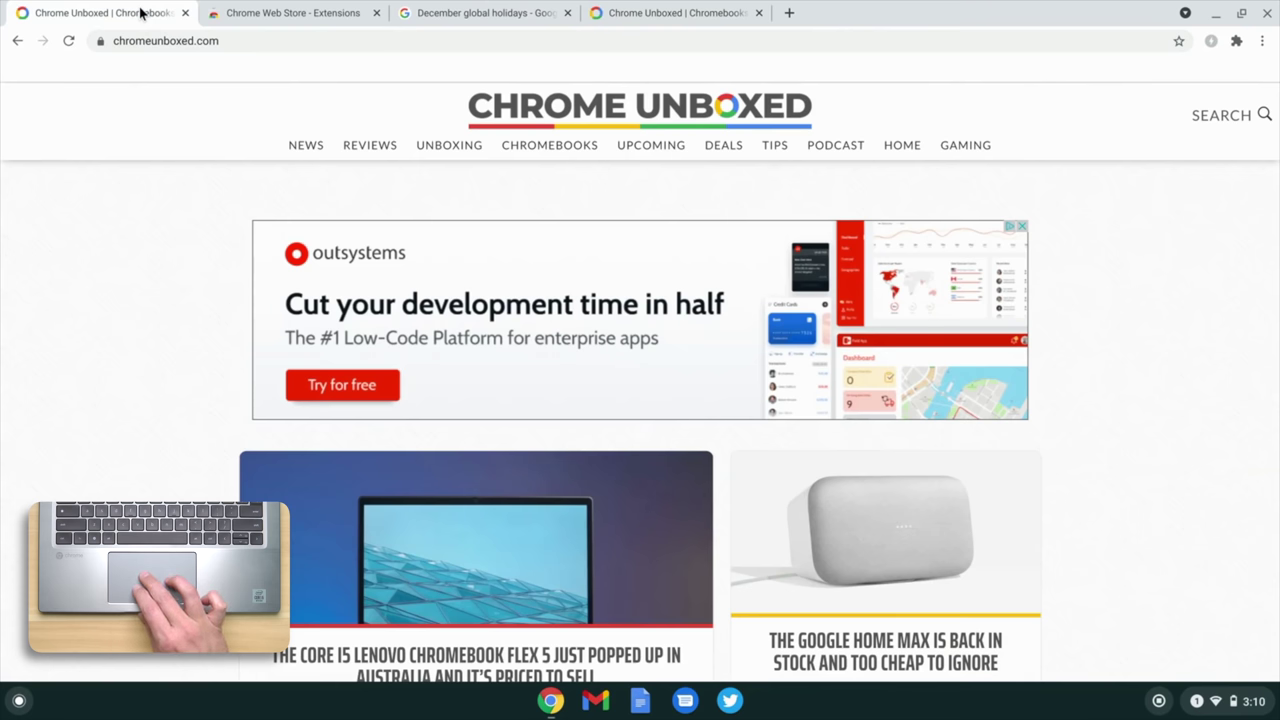
- Switch back and forth repeatedly through the four open tabs, ending on the last Chrome Unboxed tab
left_click(246, 13)
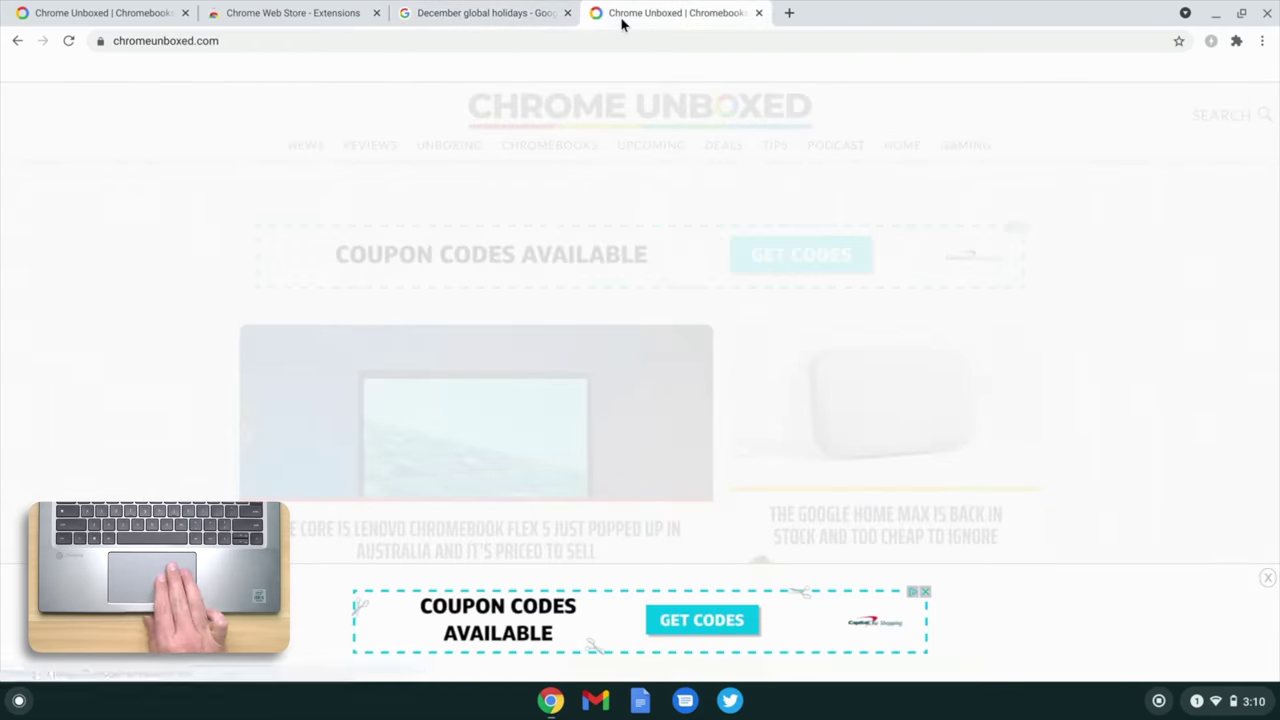
key("ctrl+shift+Tab")
key("ctrl+shift+Tab")
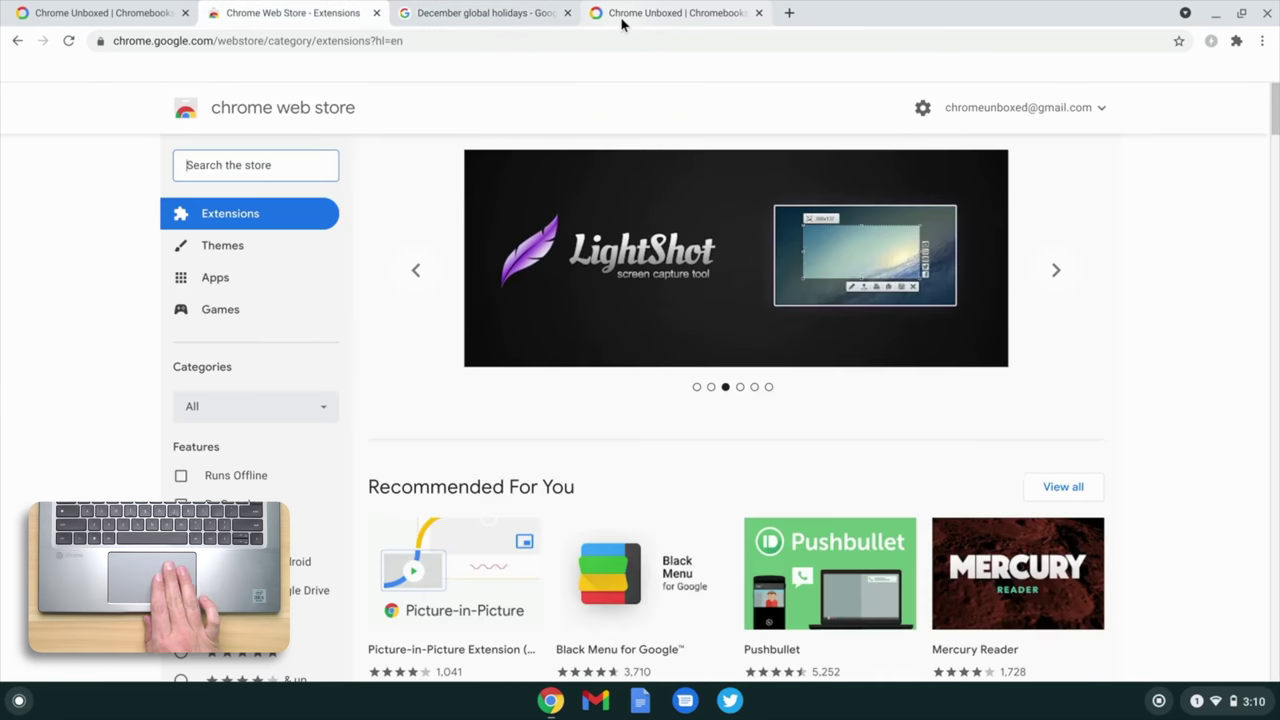
key("ctrl+shift+Tab")
key("ctrl+Tab")
key("ctrl+Tab")
key("ctrl+Tab")
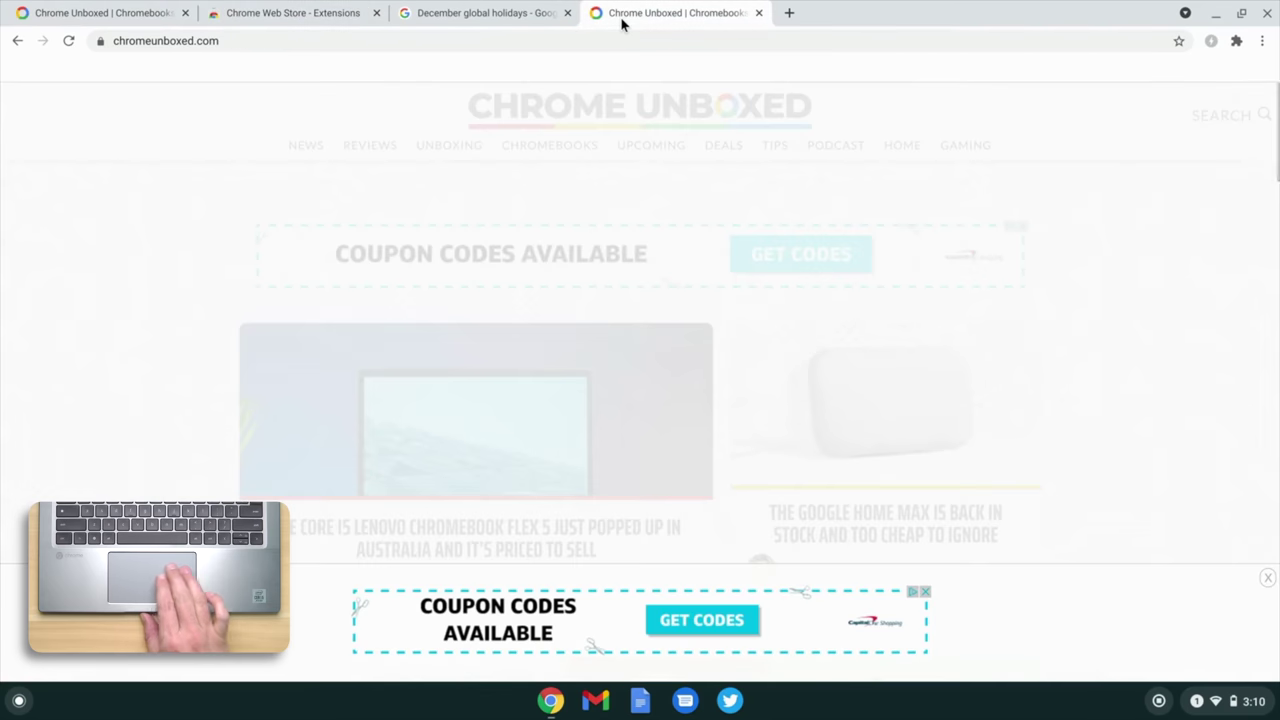
key("ctrl+shift+Tab")
key("ctrl+shift+Tab")
key("ctrl+shift+Tab")
key("ctrl+Tab")
key("ctrl+Tab")
key("ctrl+Tab")
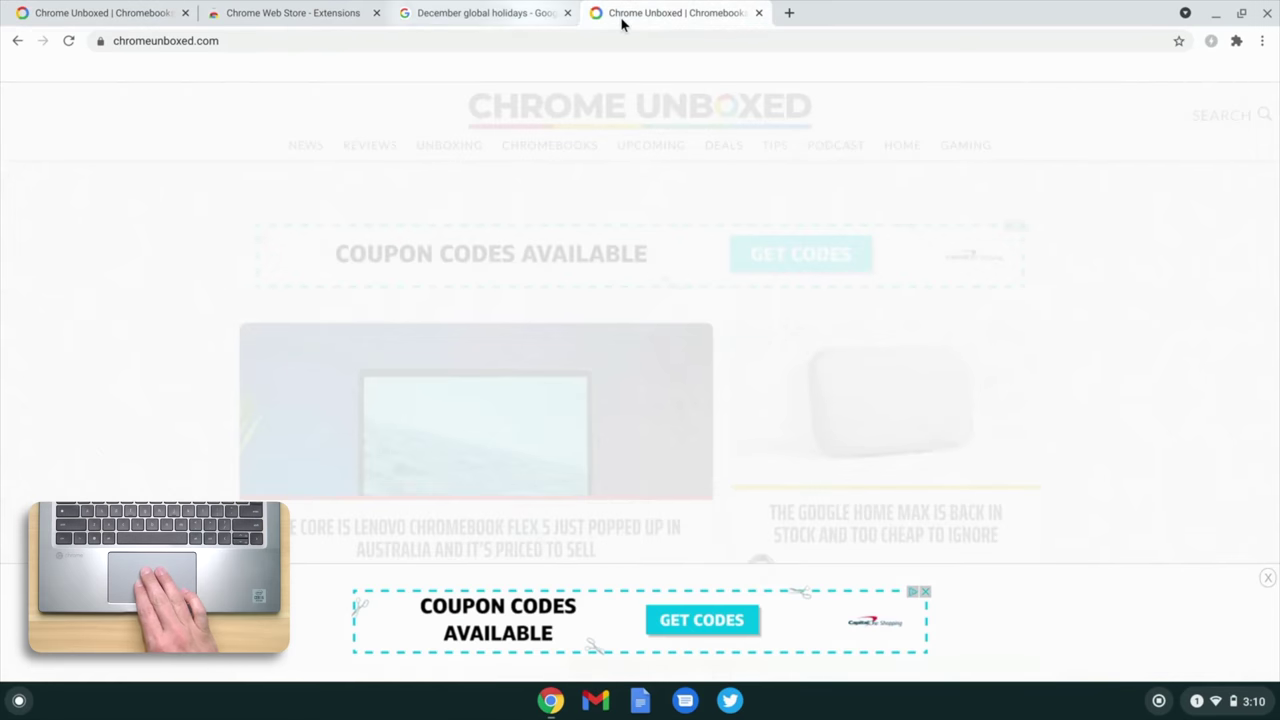
- Advance past the last Chrome Unboxed tab to wrap around to the first tab, repeating this three times
key("ctrl+Tab")
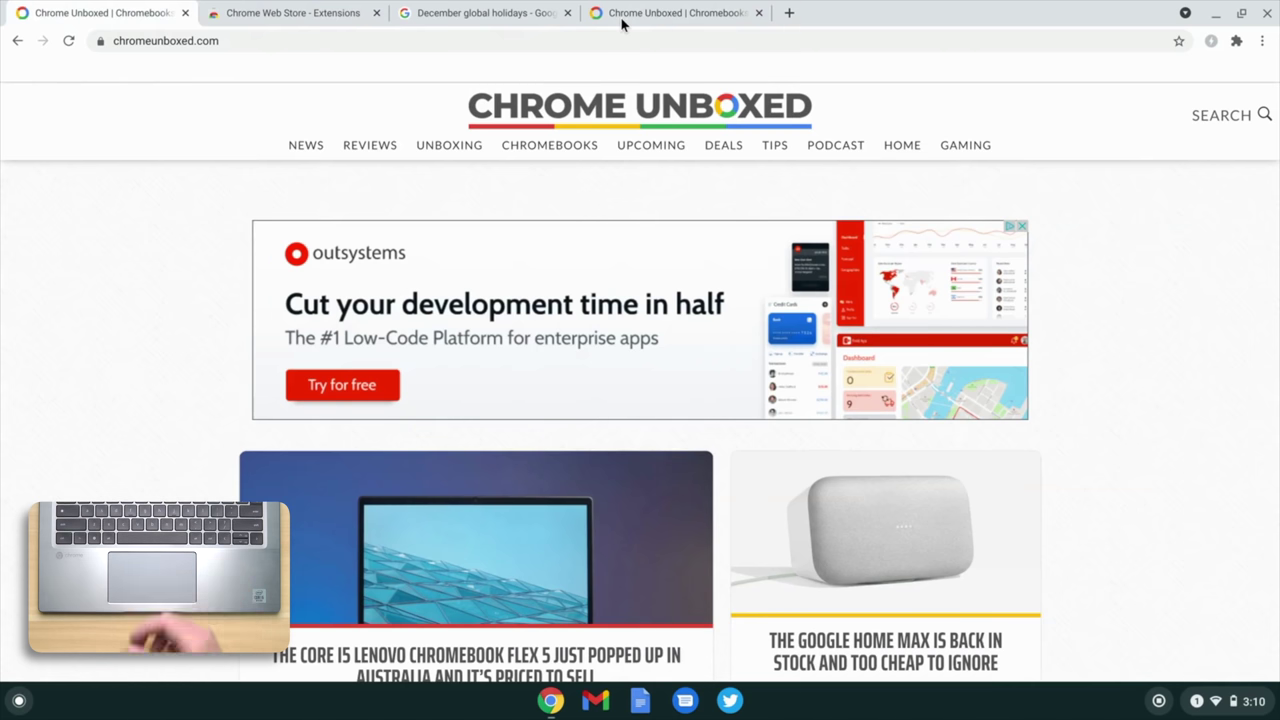
left_click(620, 16)
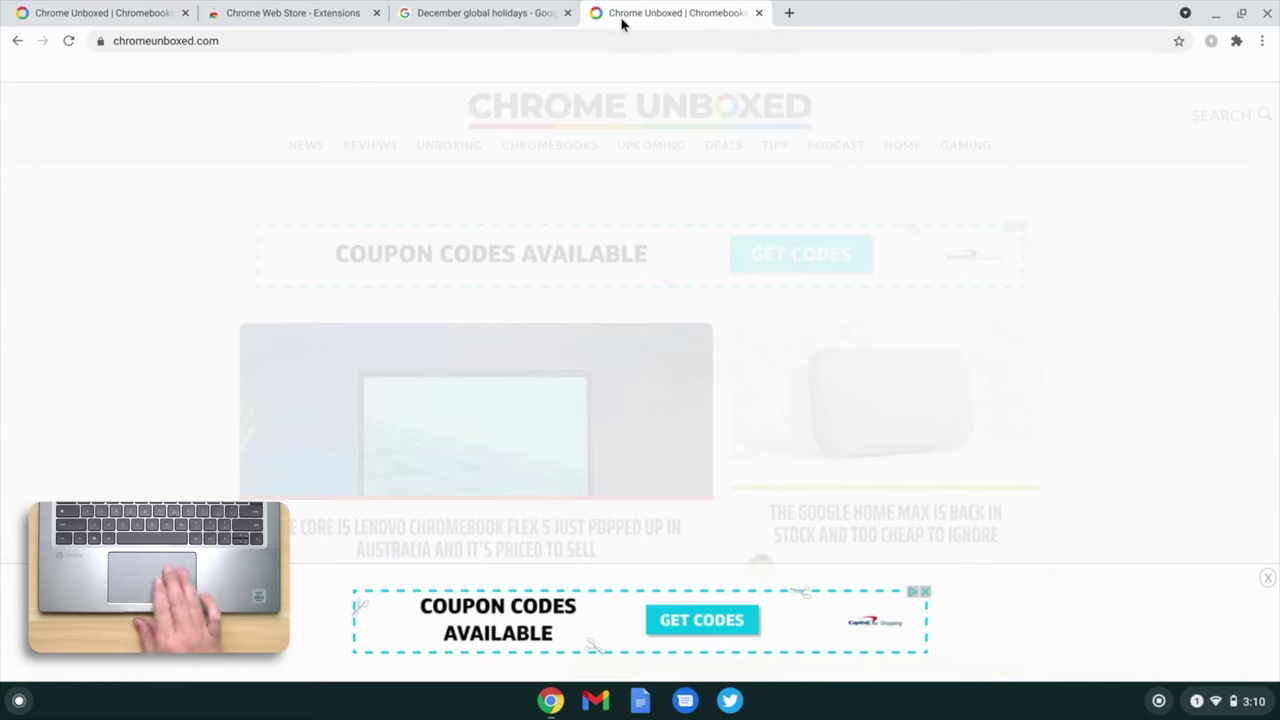
key("ctrl+Tab")
left_click(620, 16)
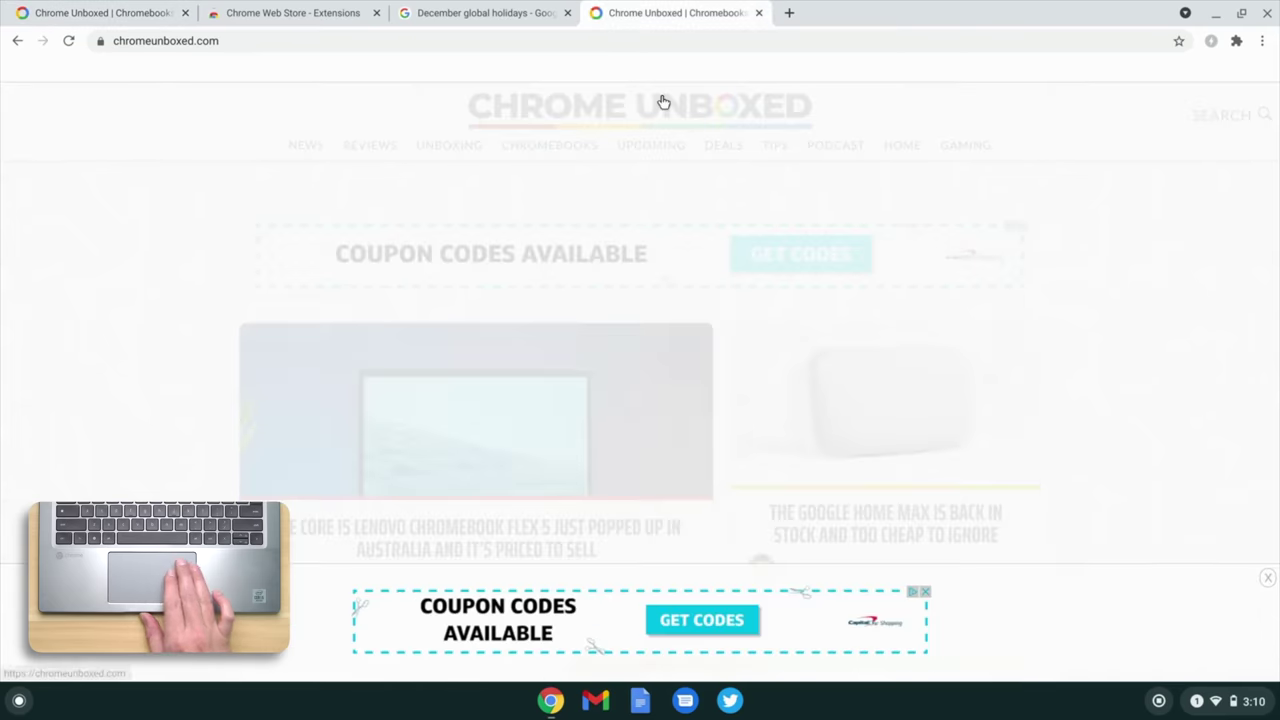
key("ctrl+Tab")
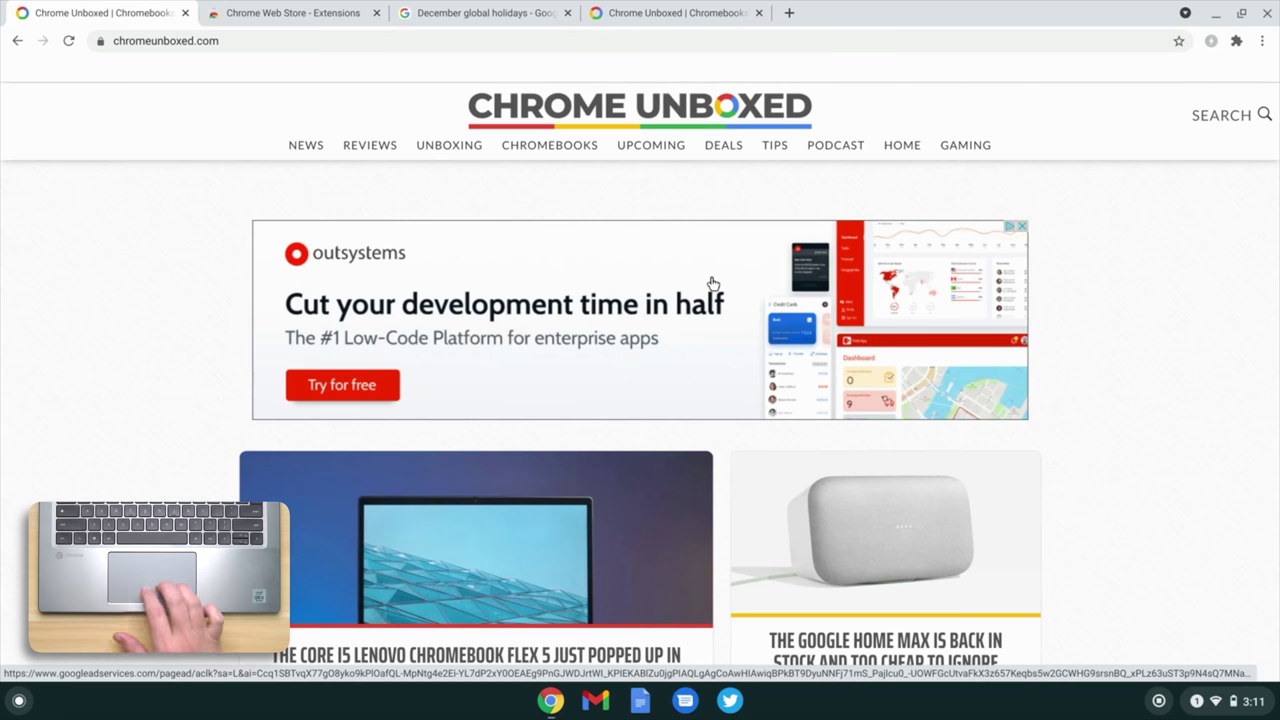
- Detach the Chrome Web Store tab into its own window and return to the Chrome Unboxed window from the window overview
key("F5")
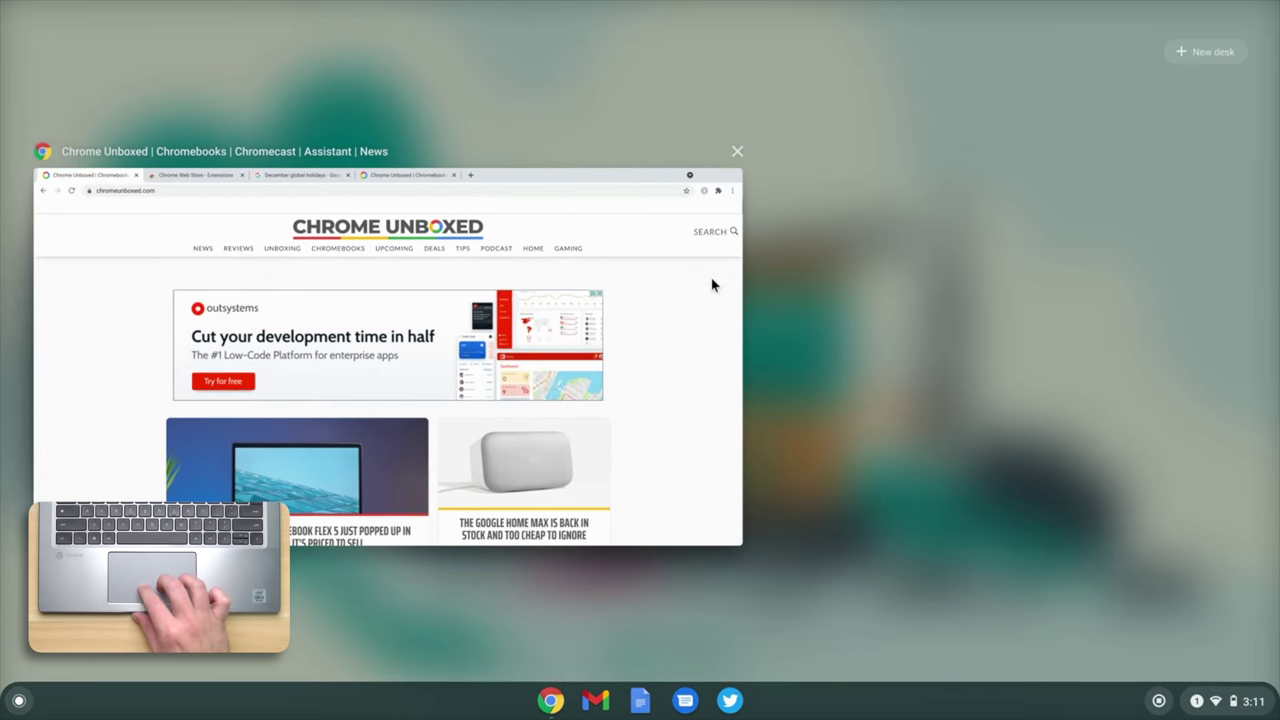
left_click(626, 258)
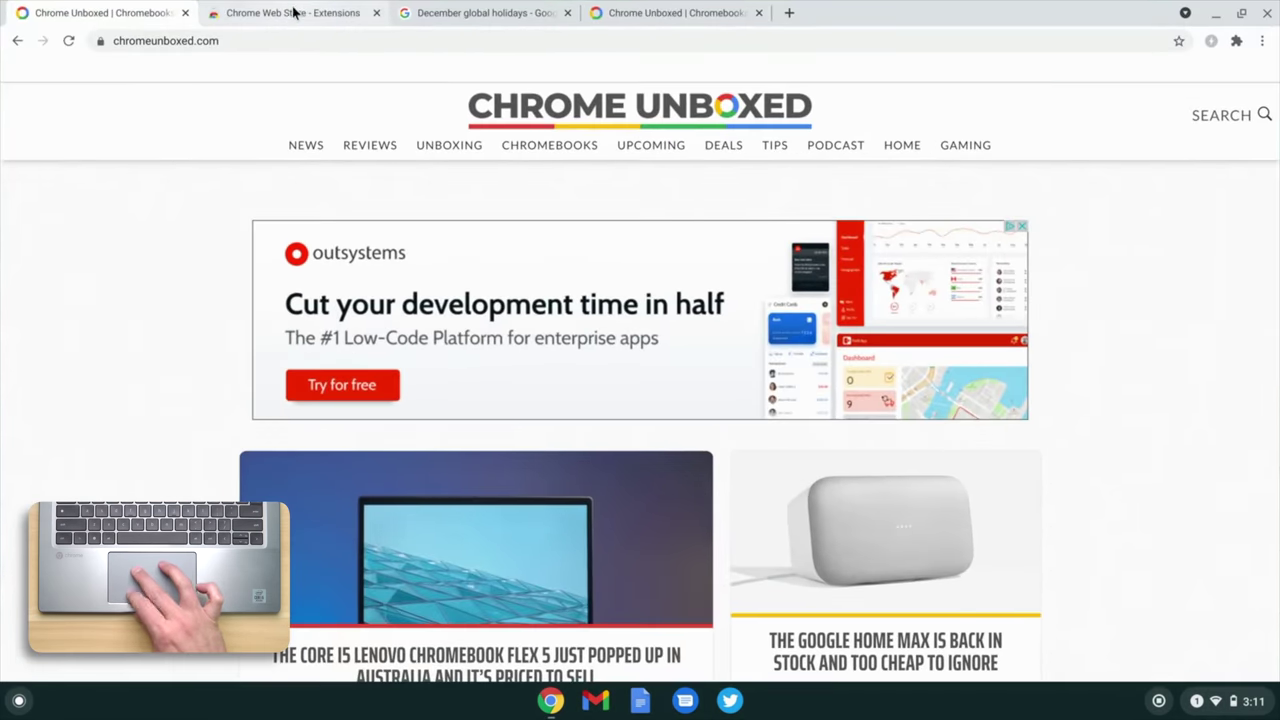
left_click_drag(293, 12, 303, 104)
key("F5")
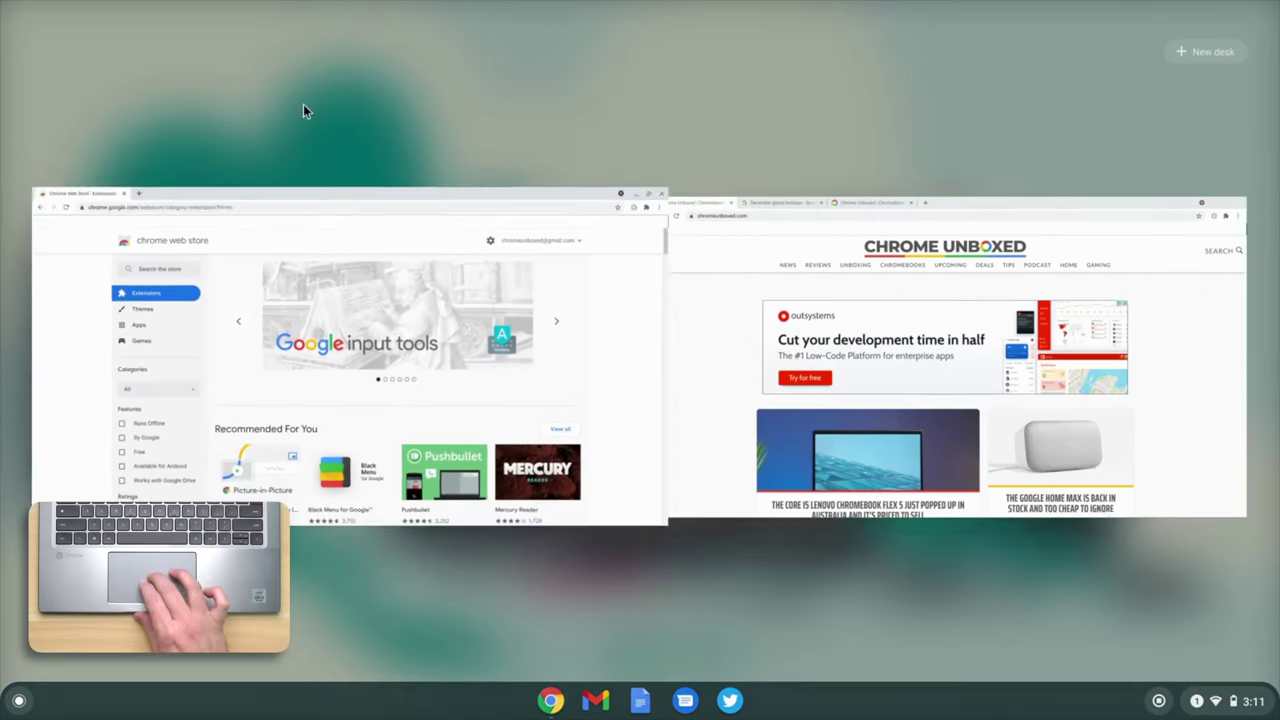
left_click(677, 271)
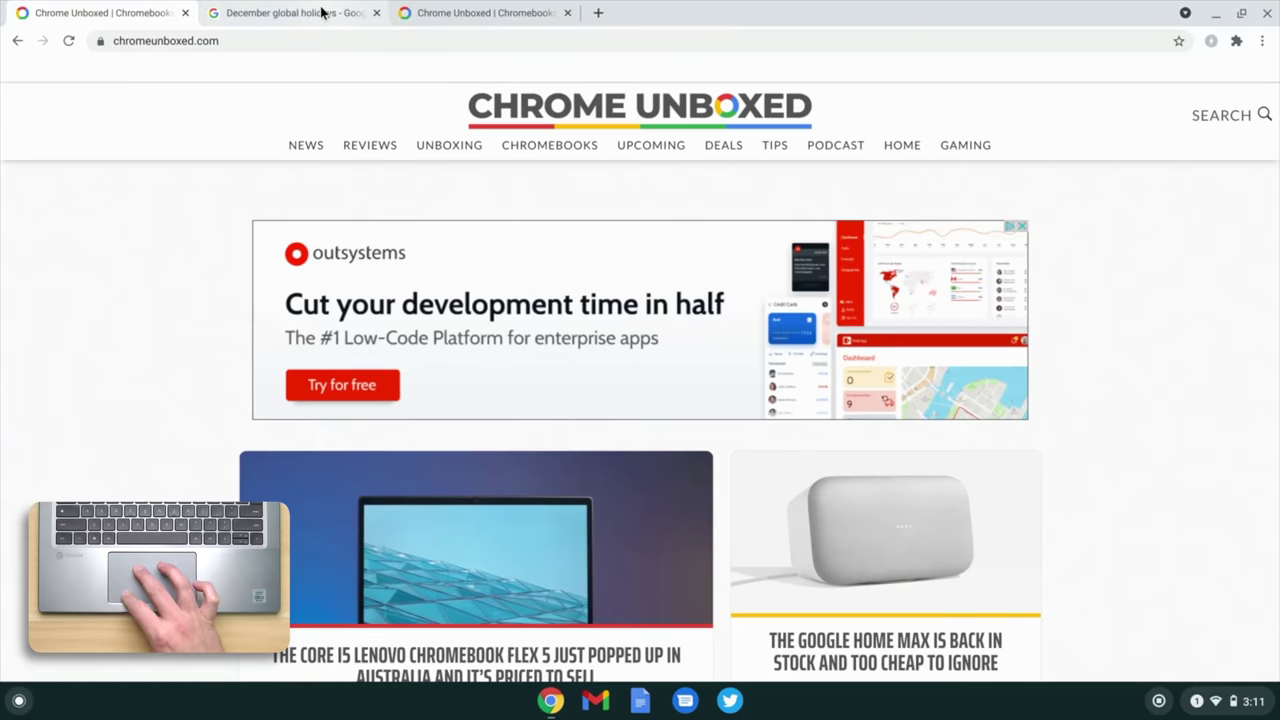
- Detach the December global holidays tab into its own window and return to the Chrome Unboxed window through the overview
left_click_drag(322, 12, 466, 90)
key("F5")
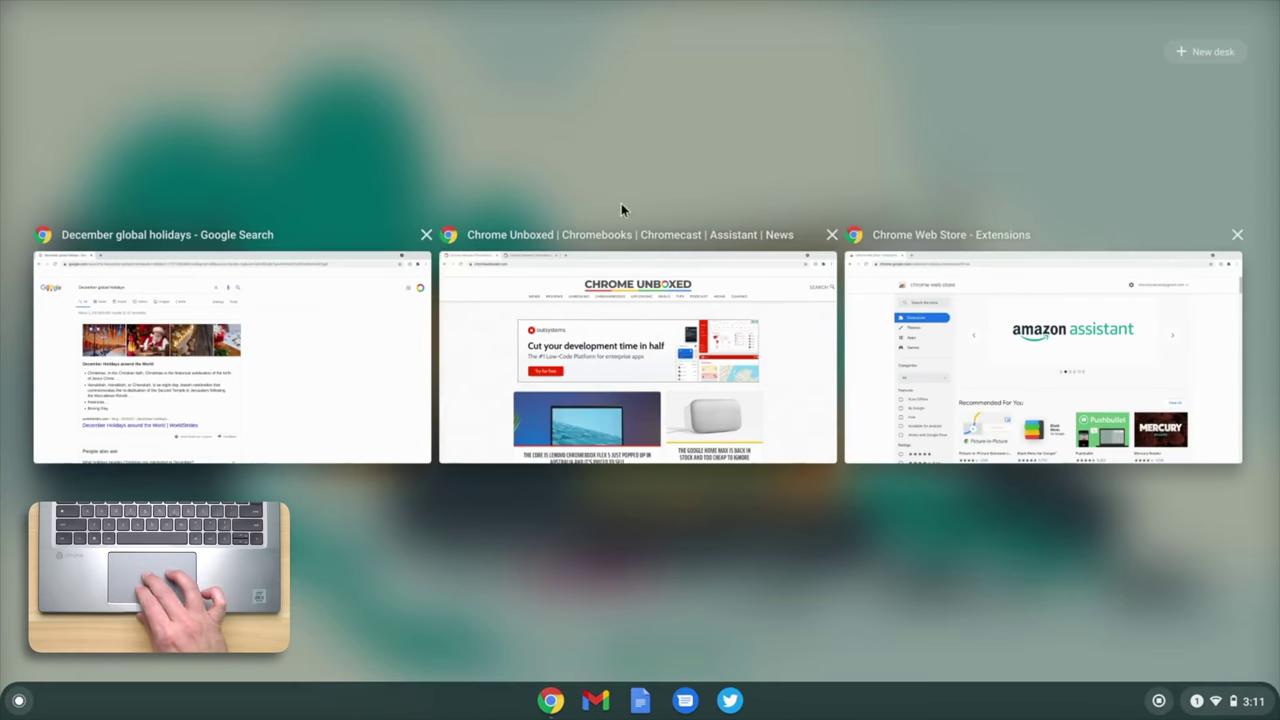
left_click(658, 302)
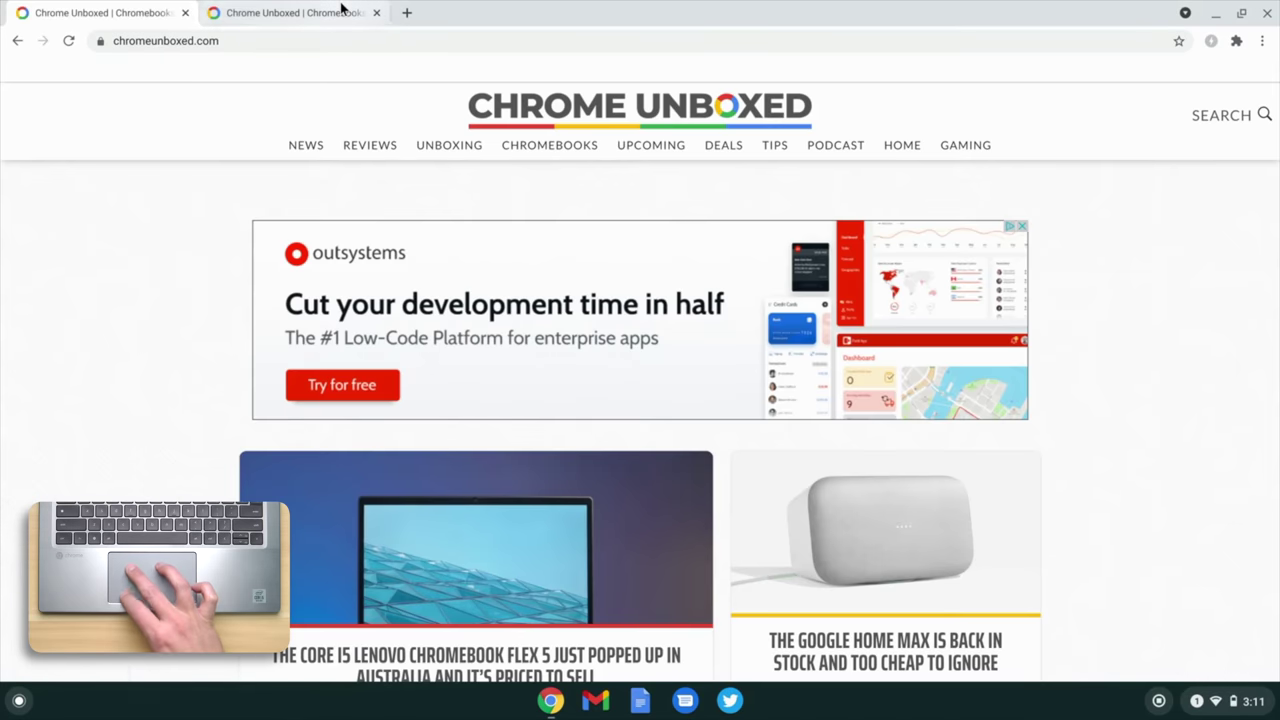
- Detach the second Chrome Unboxed tab into its own window and bring the first Chrome Unboxed window back from the overview
left_click_drag(341, 12, 357, 180)
key("F5")
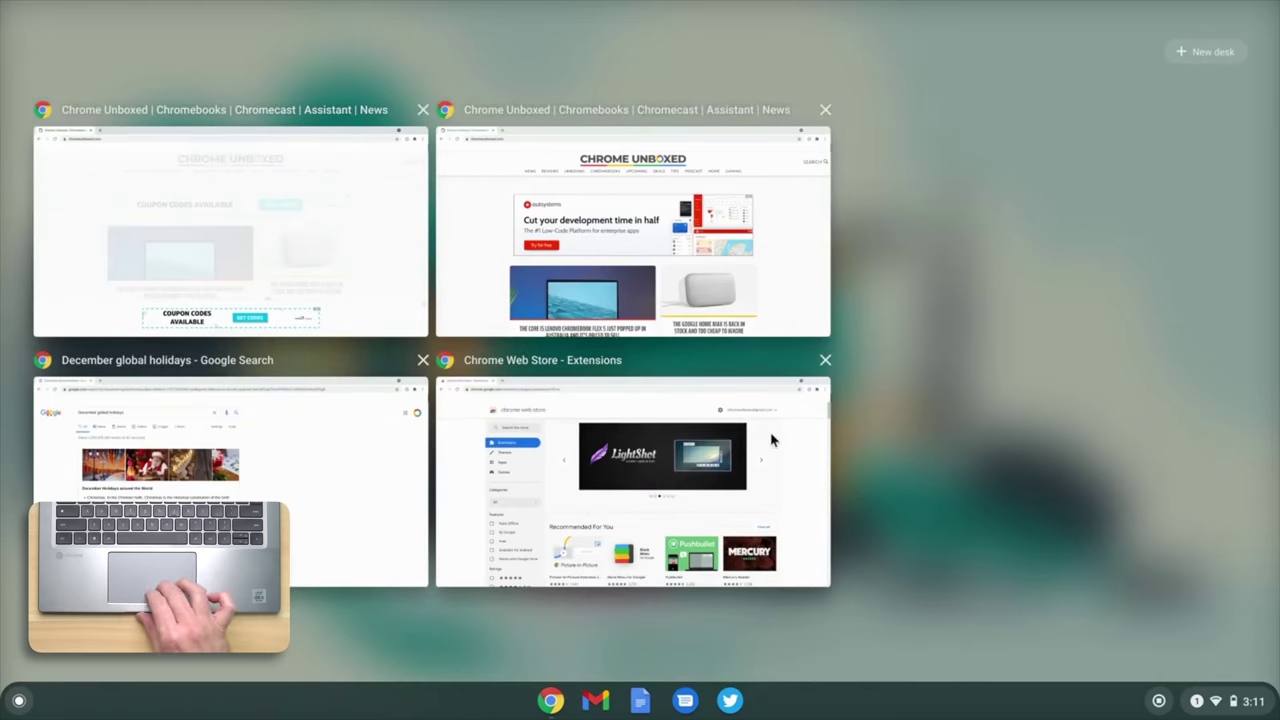
left_click(645, 258)
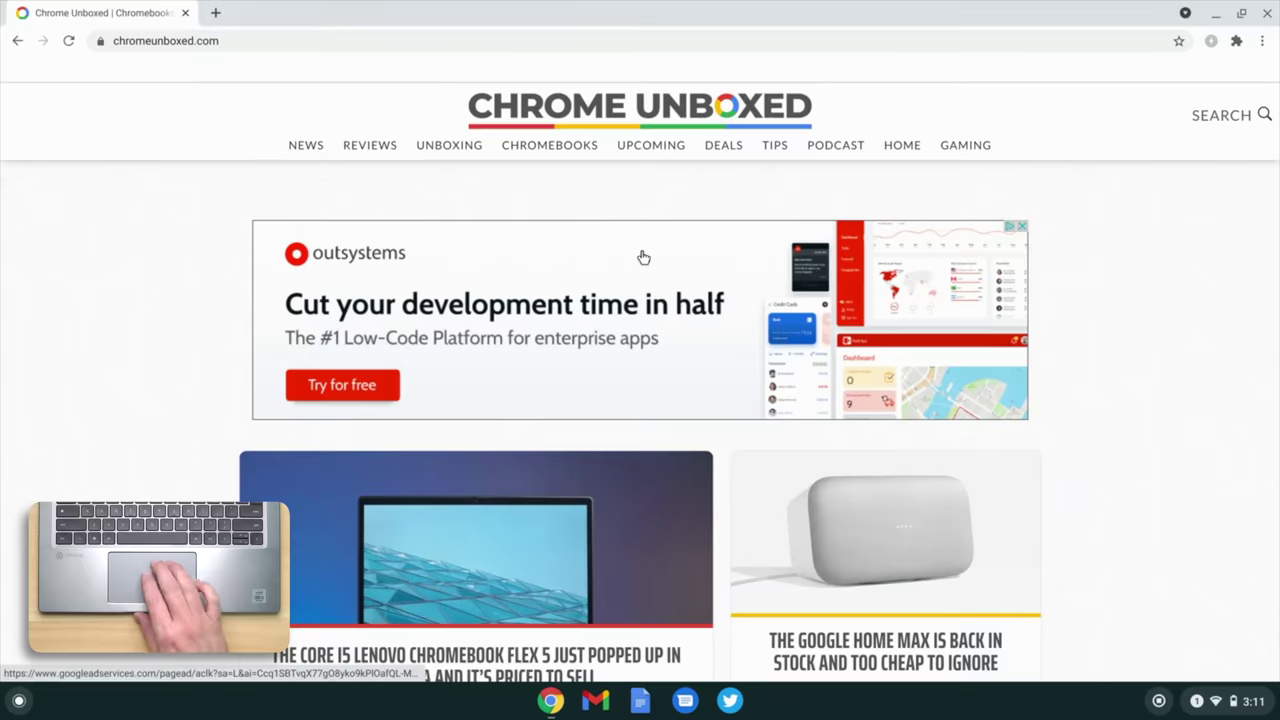
- Use the window overview repeatedly to switch to the Chrome Unboxed, Chrome Web Store and December global holidays windows
key("F5")
left_click(626, 256)
key("F5")
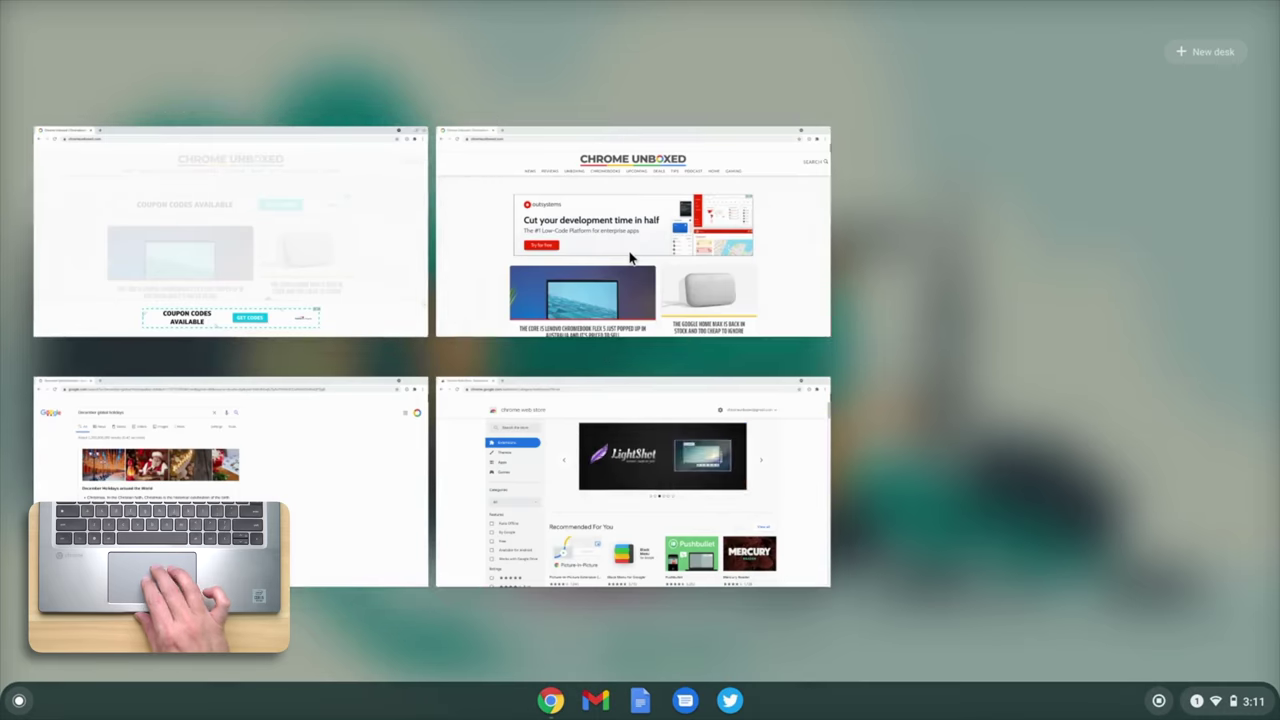
left_click(611, 443)
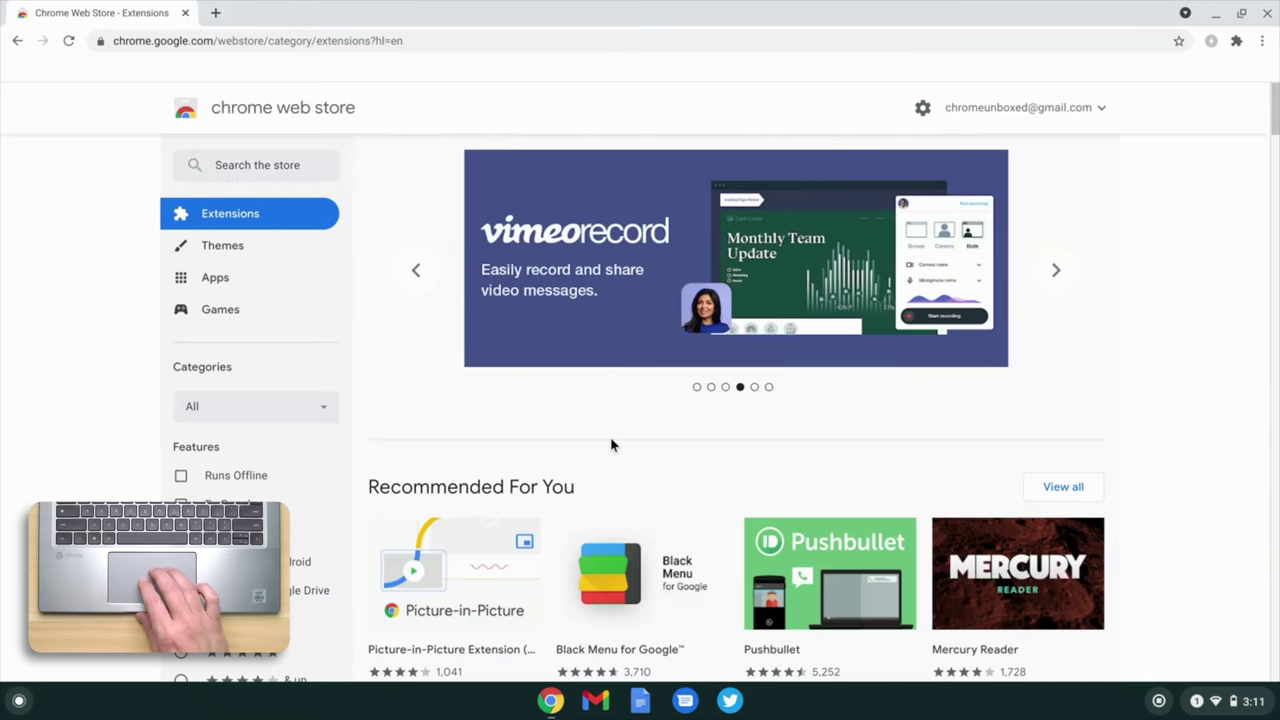
key("F5")
mouse_move(594, 217)
left_mouse_down()
mouse_move(27, 300)
mouse_move(606, 240)
mouse_move(597, 234)
left_mouse_up()
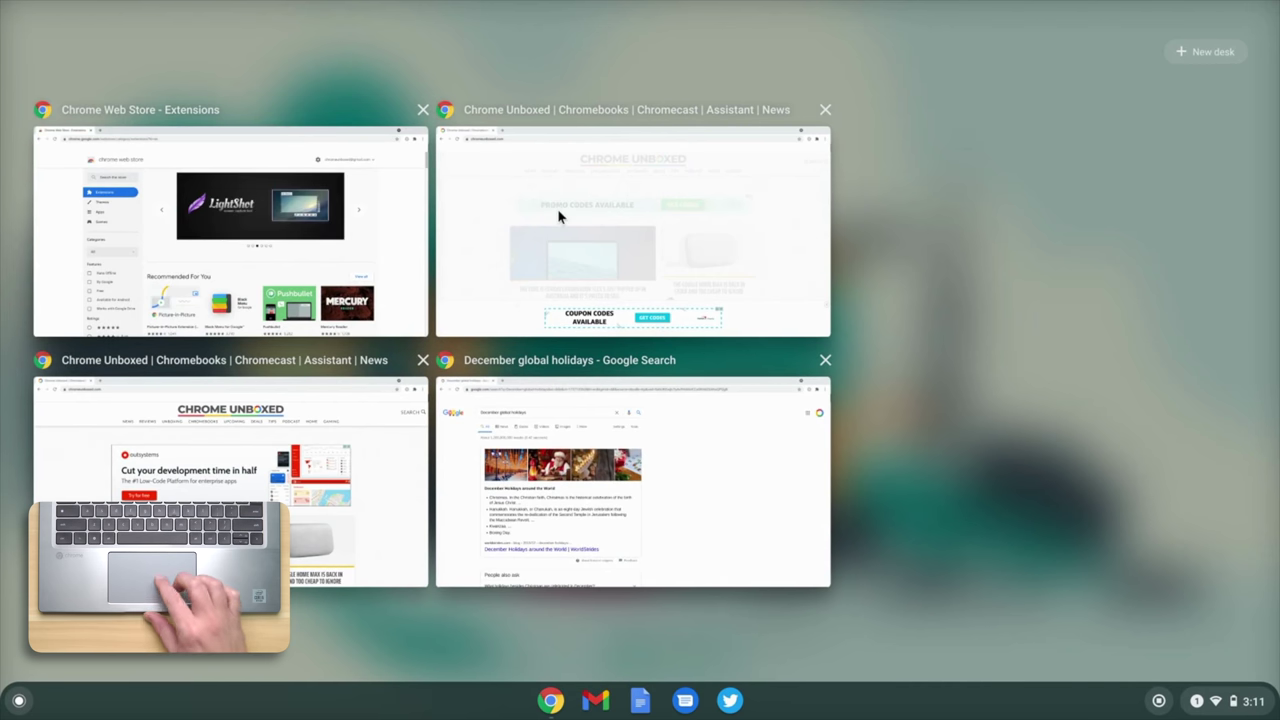
left_click(561, 384)
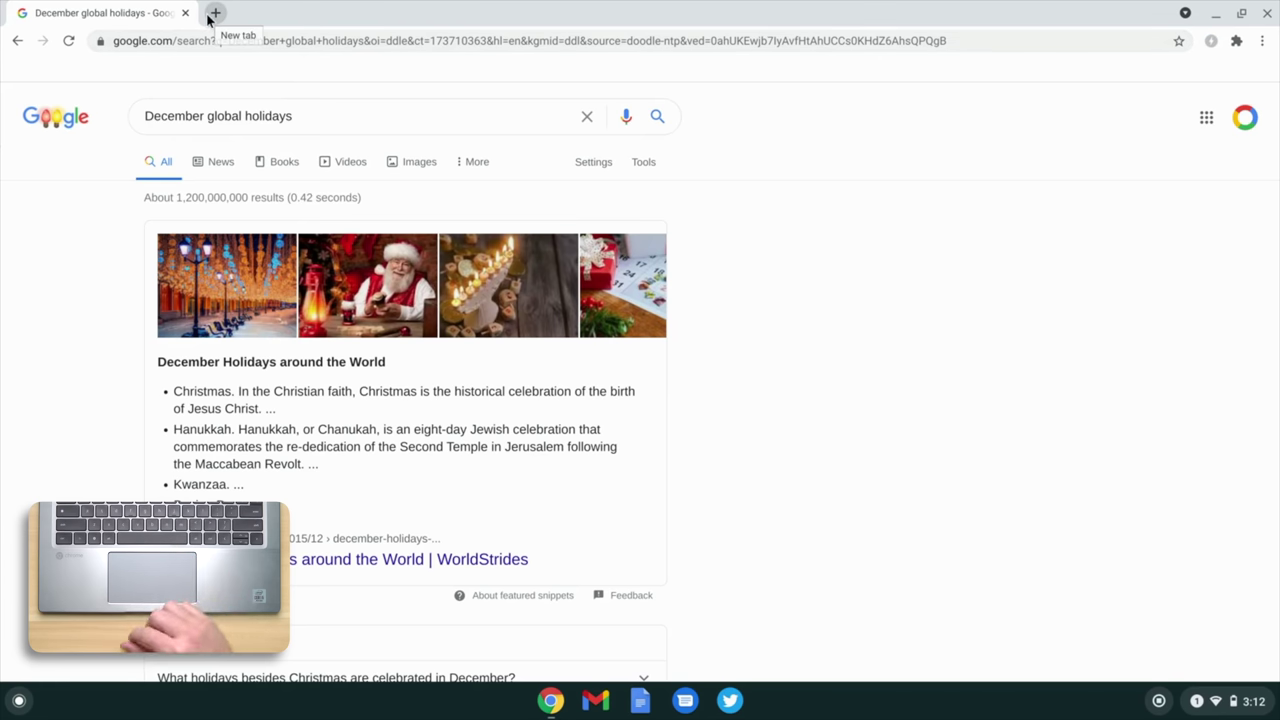
- Open two new tabs in the December global holidays window and close the last one
left_click(211, 14)
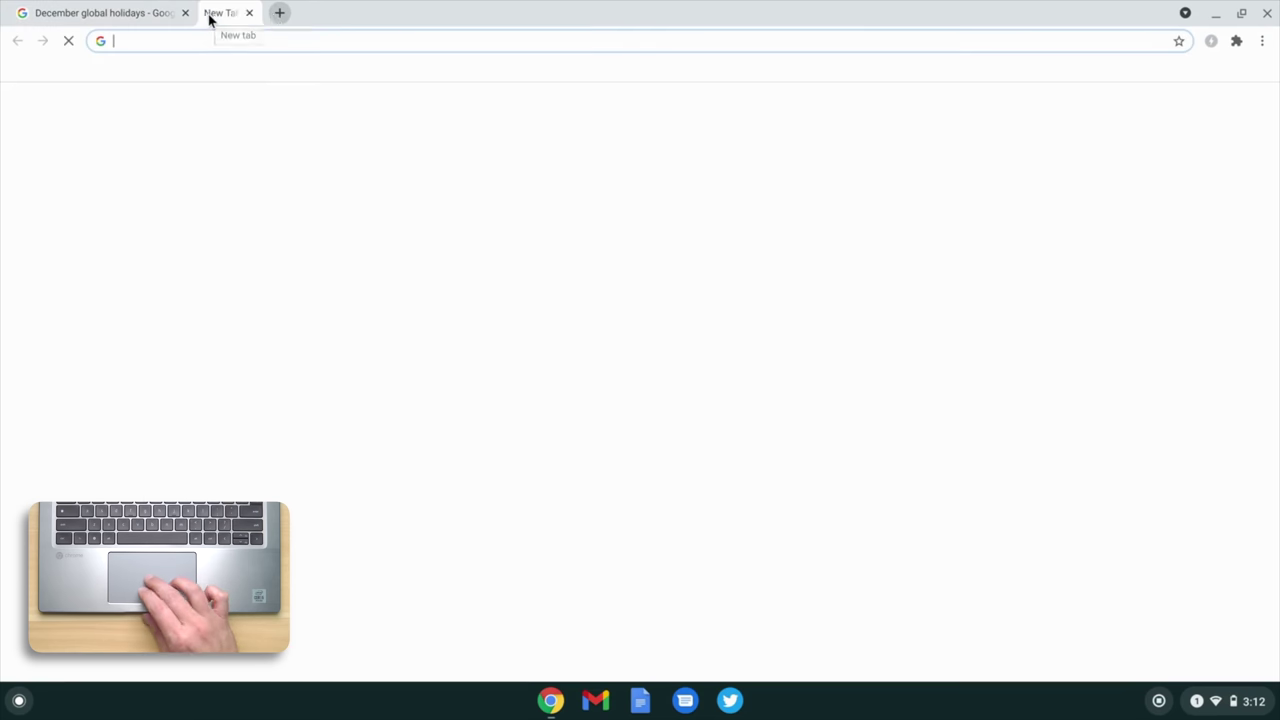
left_click(416, 13)
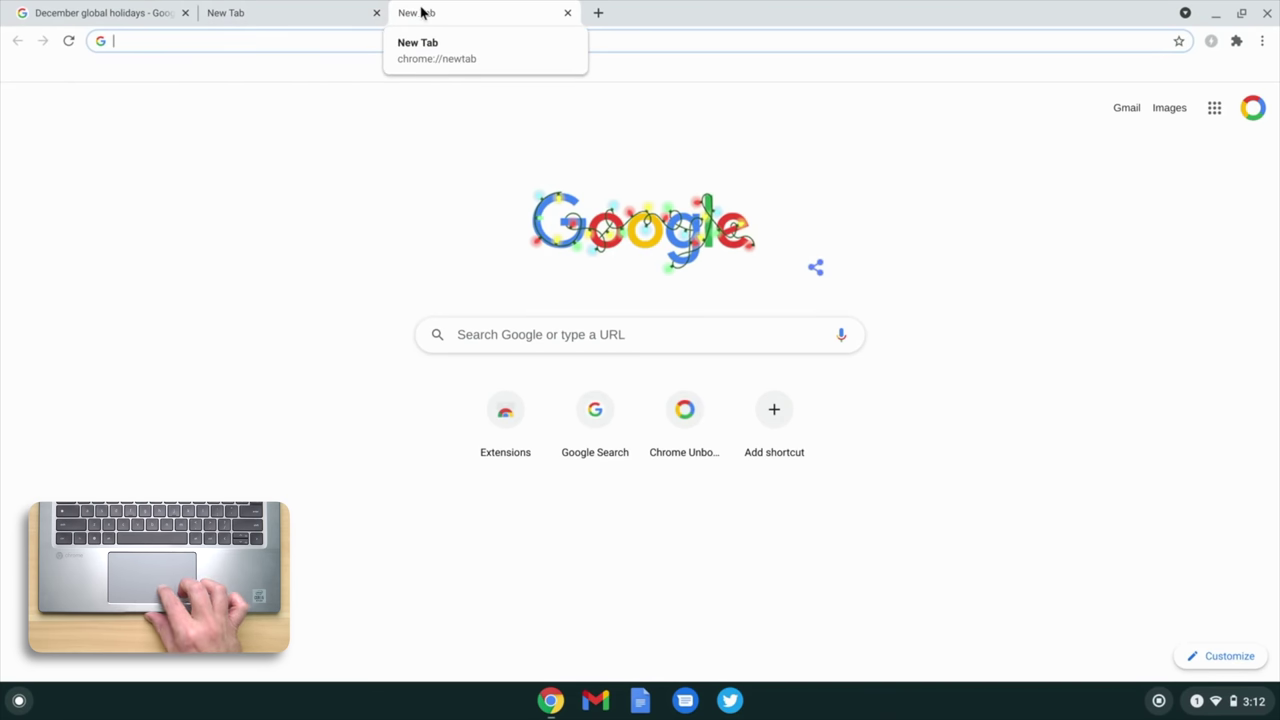
middle_click(471, 14)
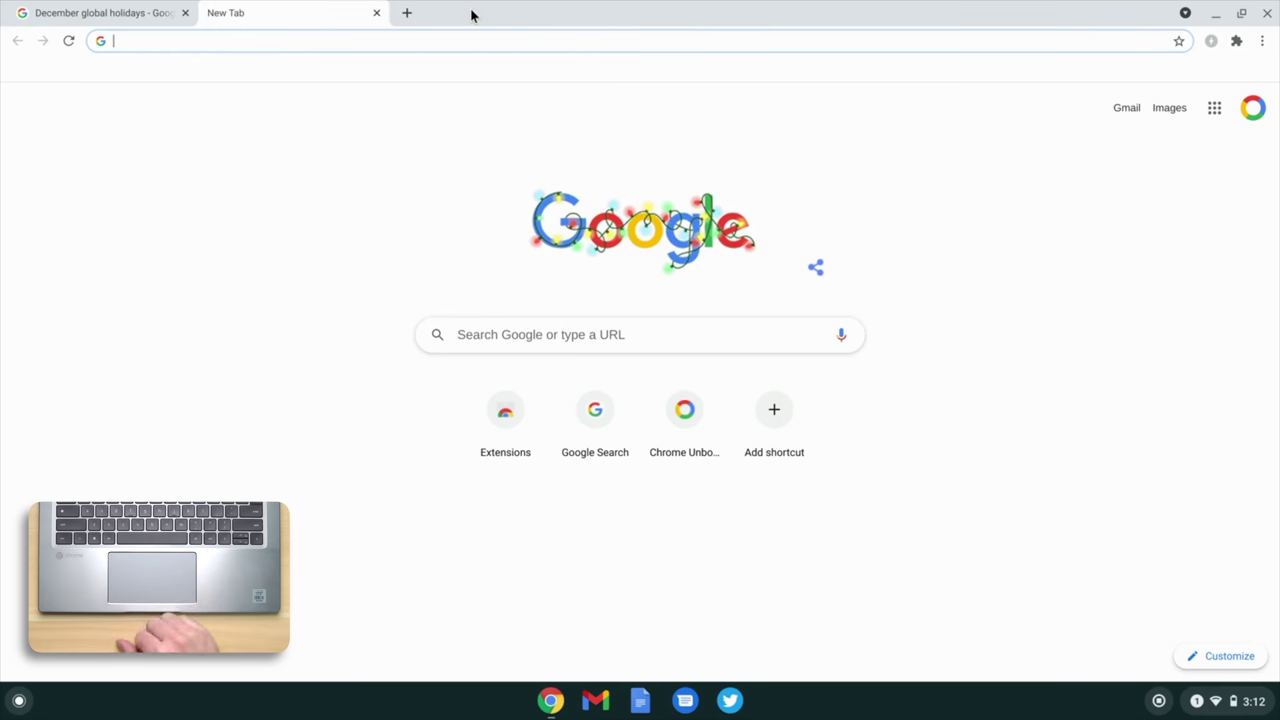
- Close the remaining new tab and add three desks, Desk 2 to Desk 4, in the window overview
middle_click(310, 28)
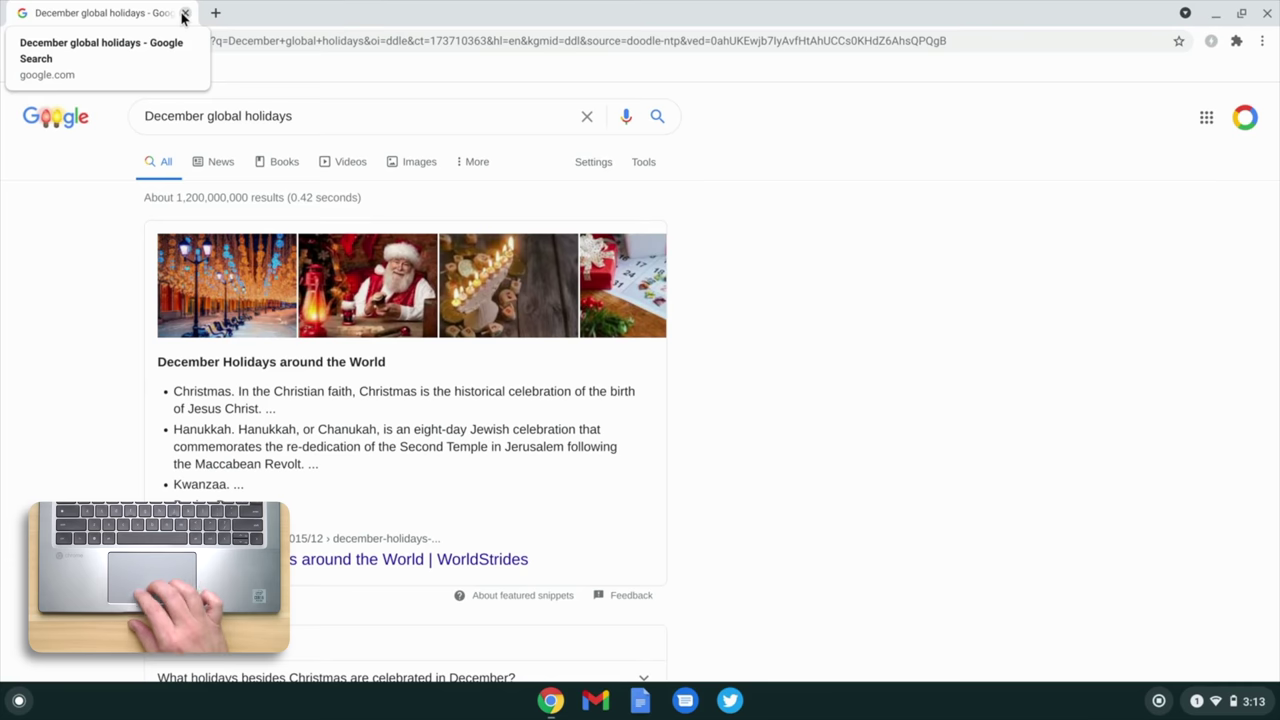
key("F5")
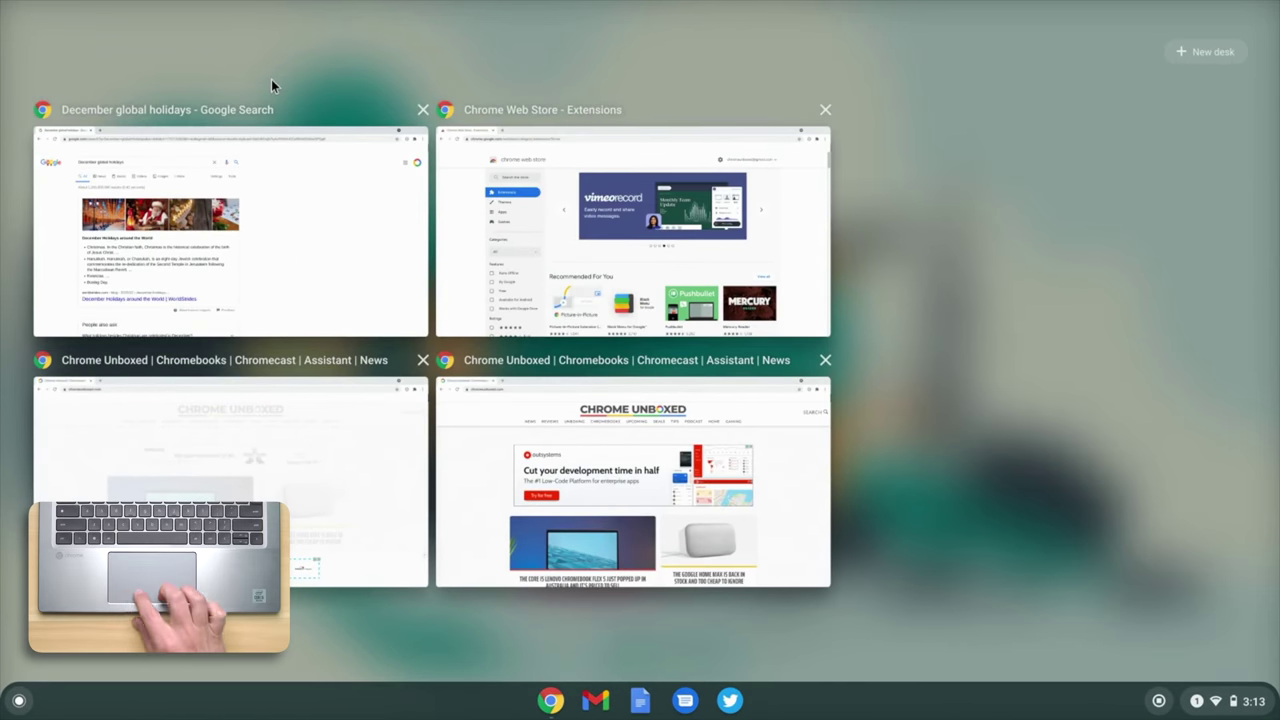
left_click(1211, 50)
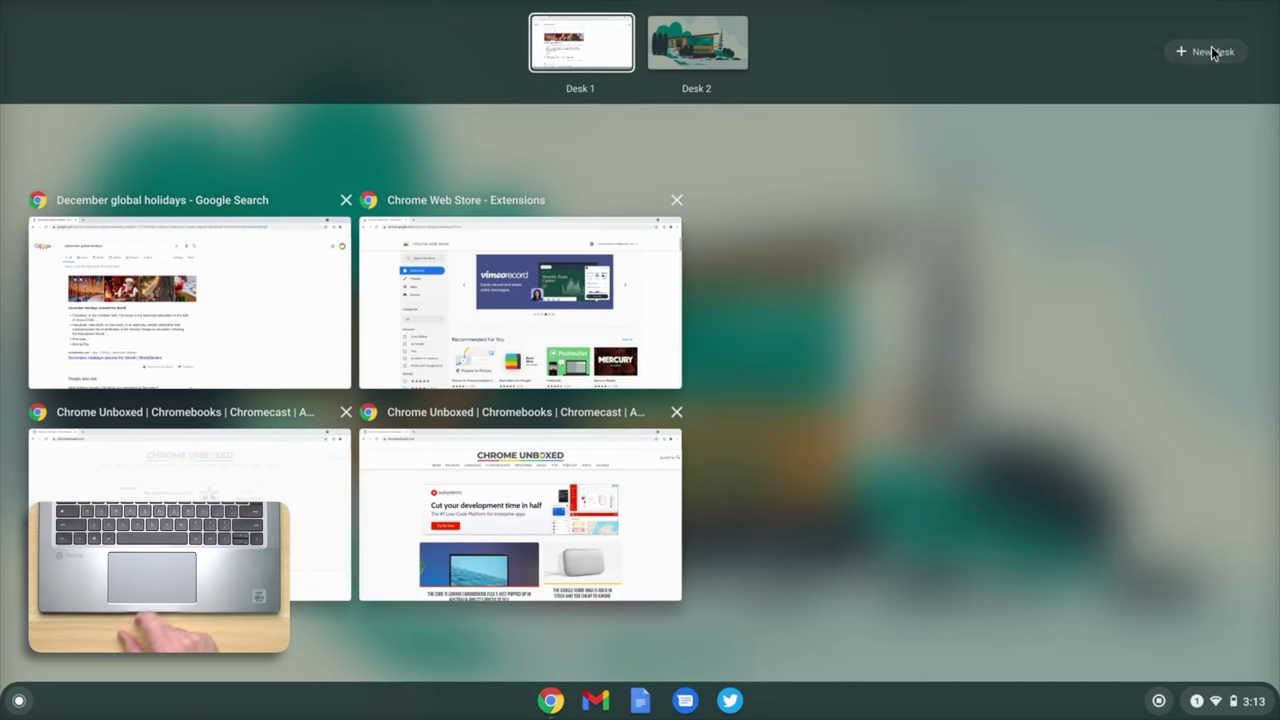
left_click(1182, 54)
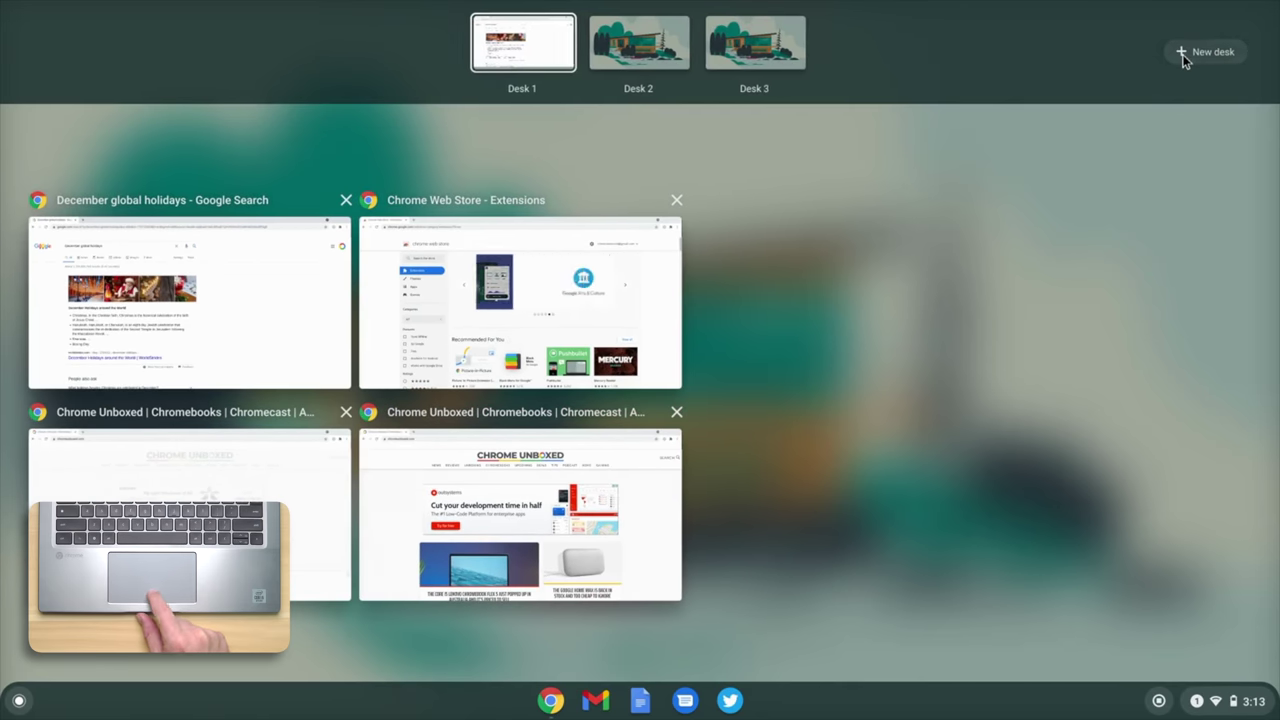
left_click(1182, 54)
- Move the Chrome Web Store window to Desk 2, December global holidays to Desk 3 and one Chrome Unboxed window to Desk 4
left_click_drag(571, 251, 578, 42)
left_click_drag(277, 366, 698, 55)
left_click_drag(824, 316, 804, 70)
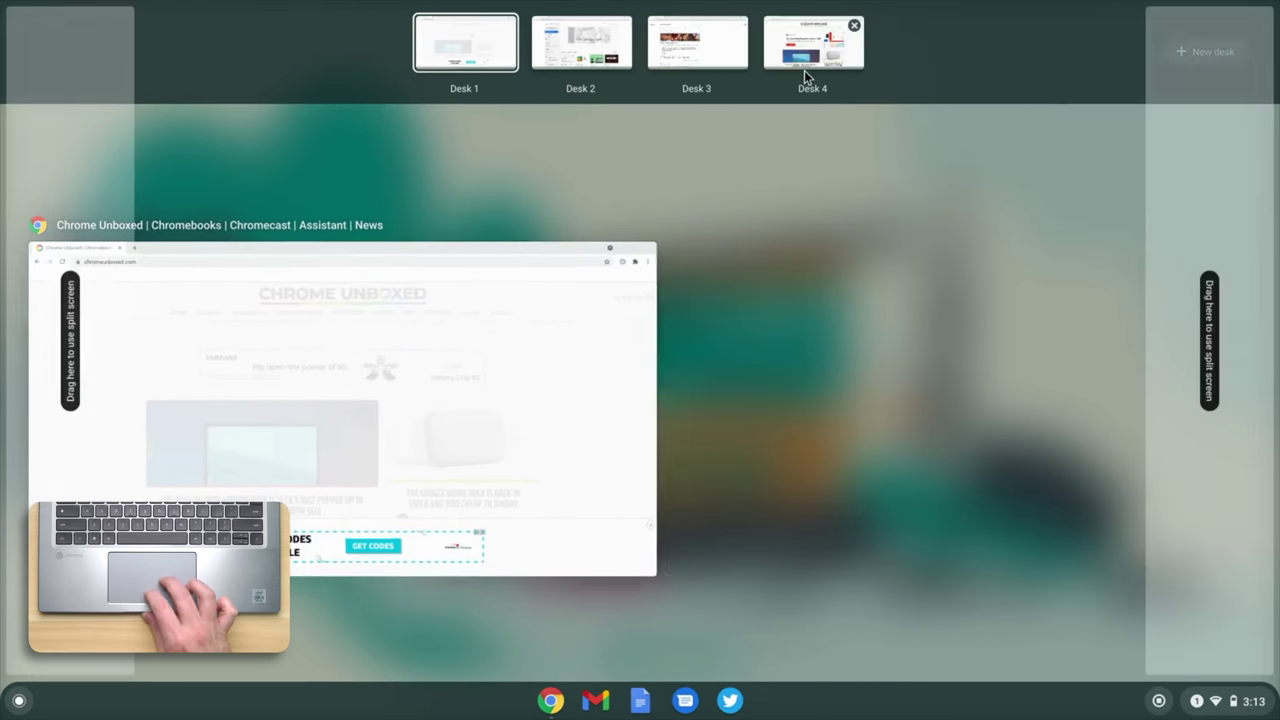
- Switch through the overview to Desk 4, Desk 2 and Desk 3 in turn
left_click(798, 64)
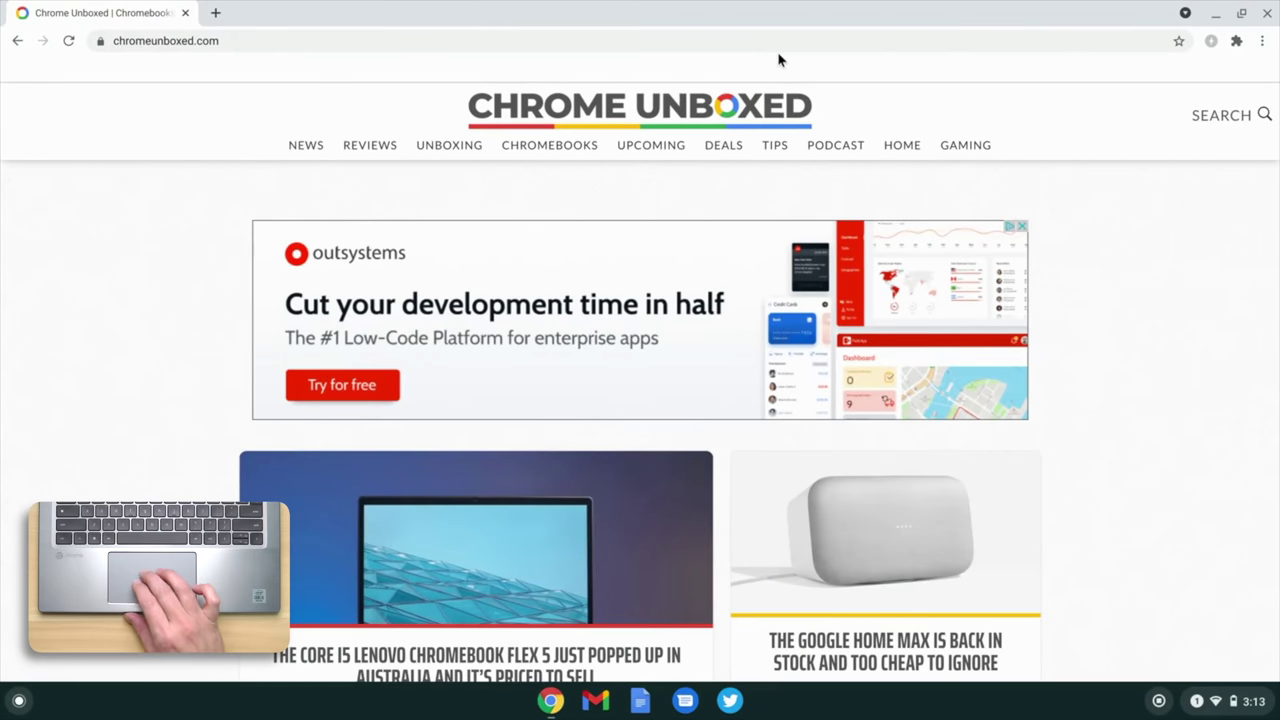
key("F5")
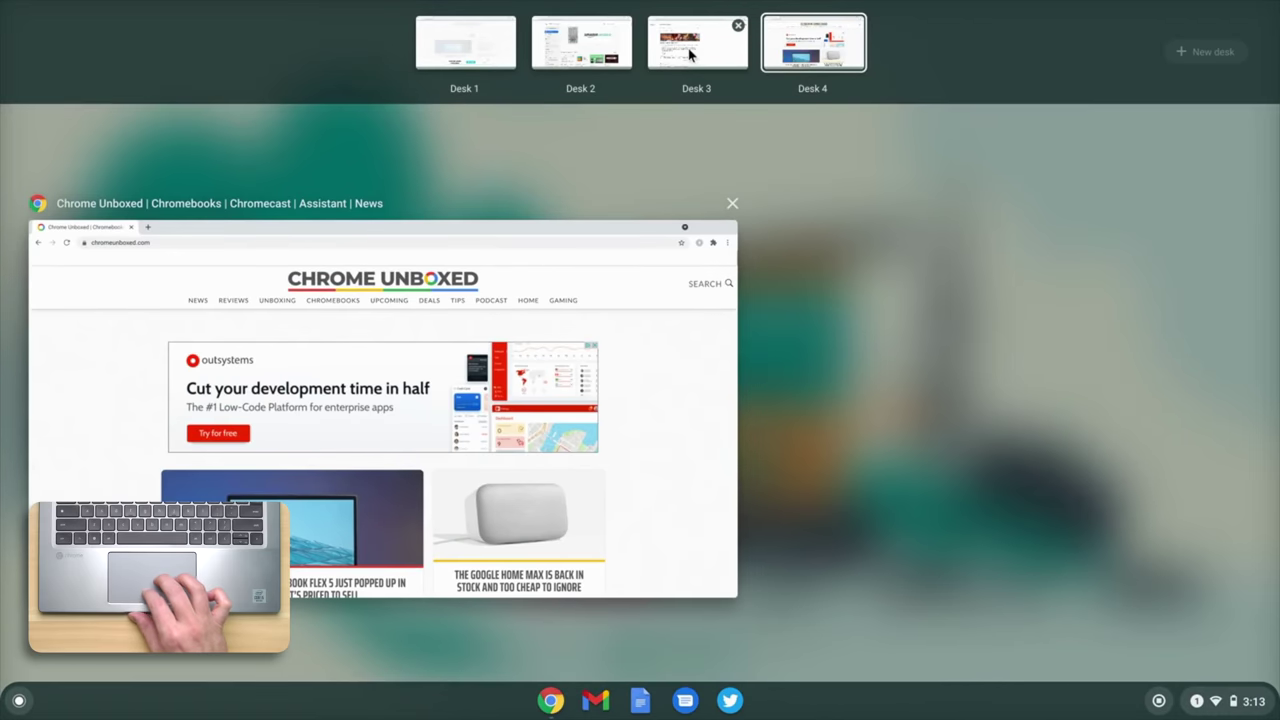
left_click(570, 48)
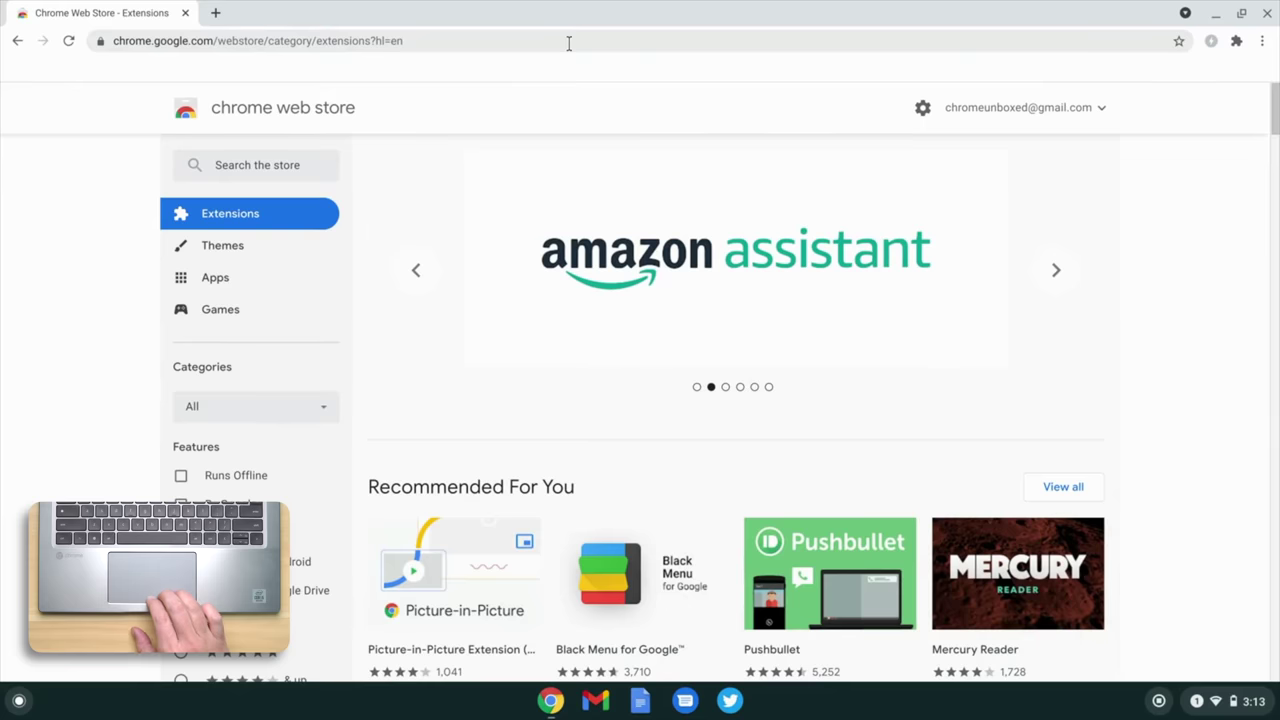
key("F5")
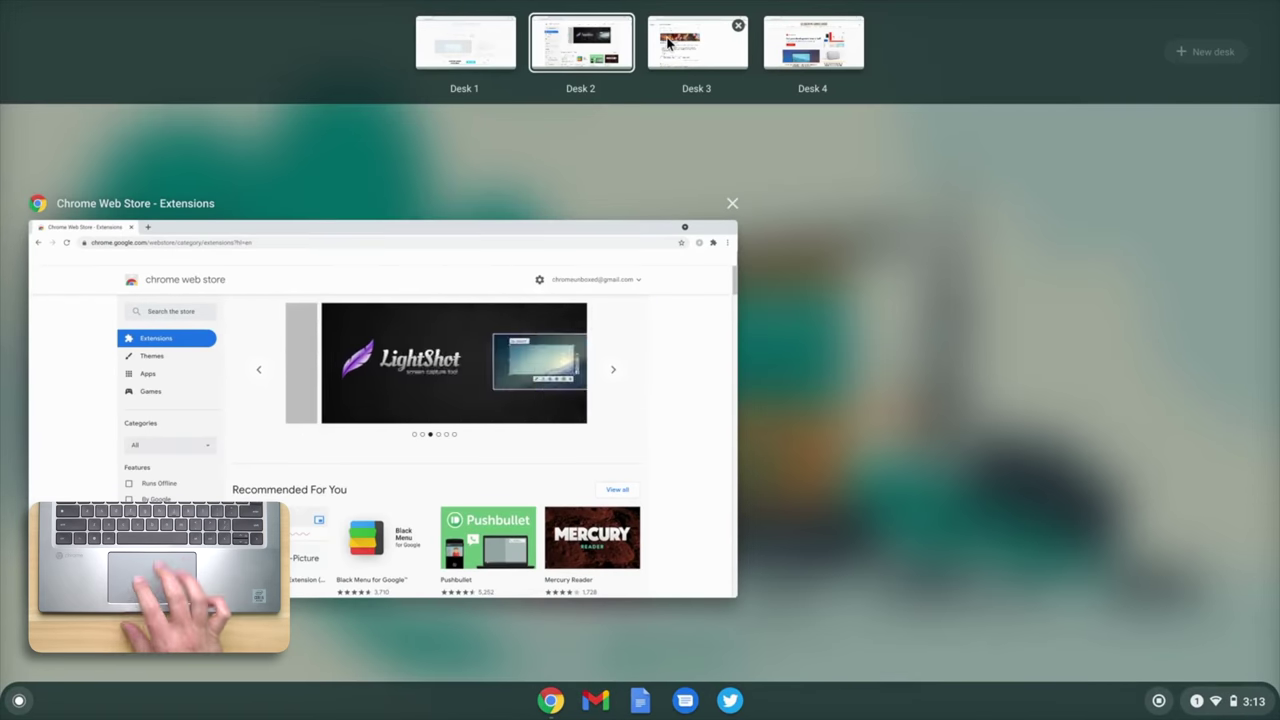
left_click(666, 37)
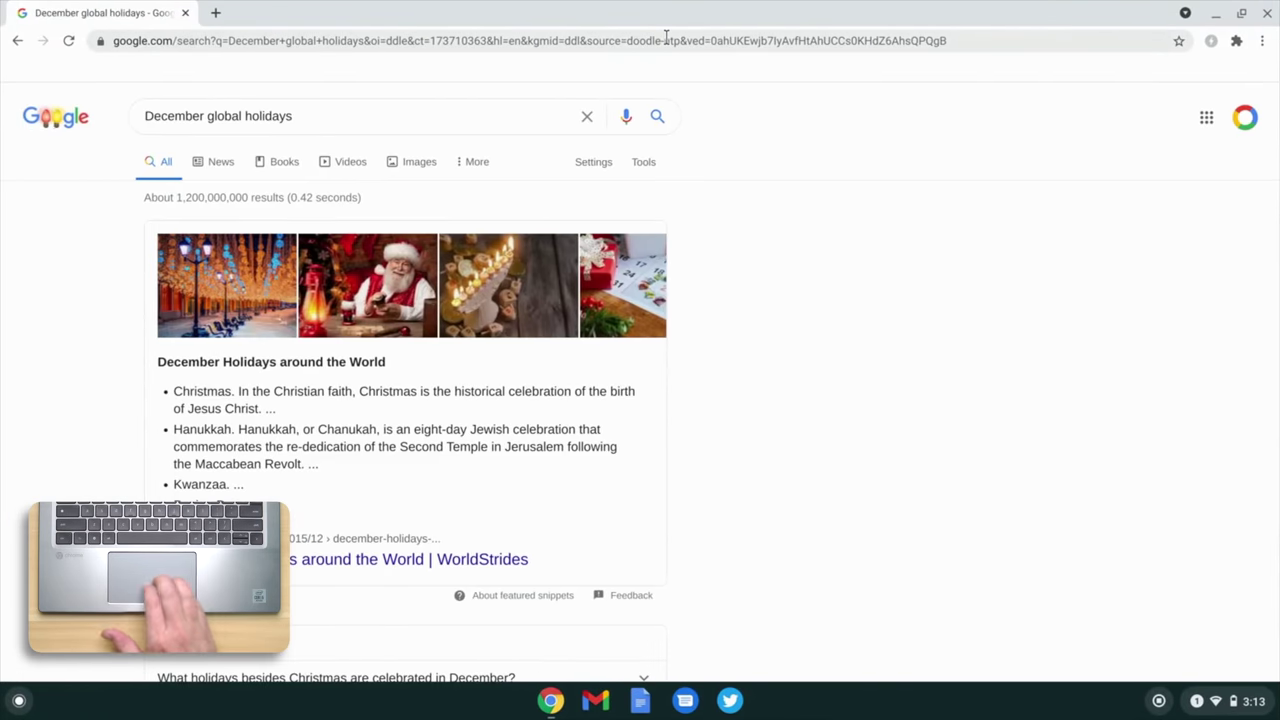
- Swipe across to Desk 4, bring up its window overview and return to the Chrome Unboxed window
scroll(666, 37, "right", 5)
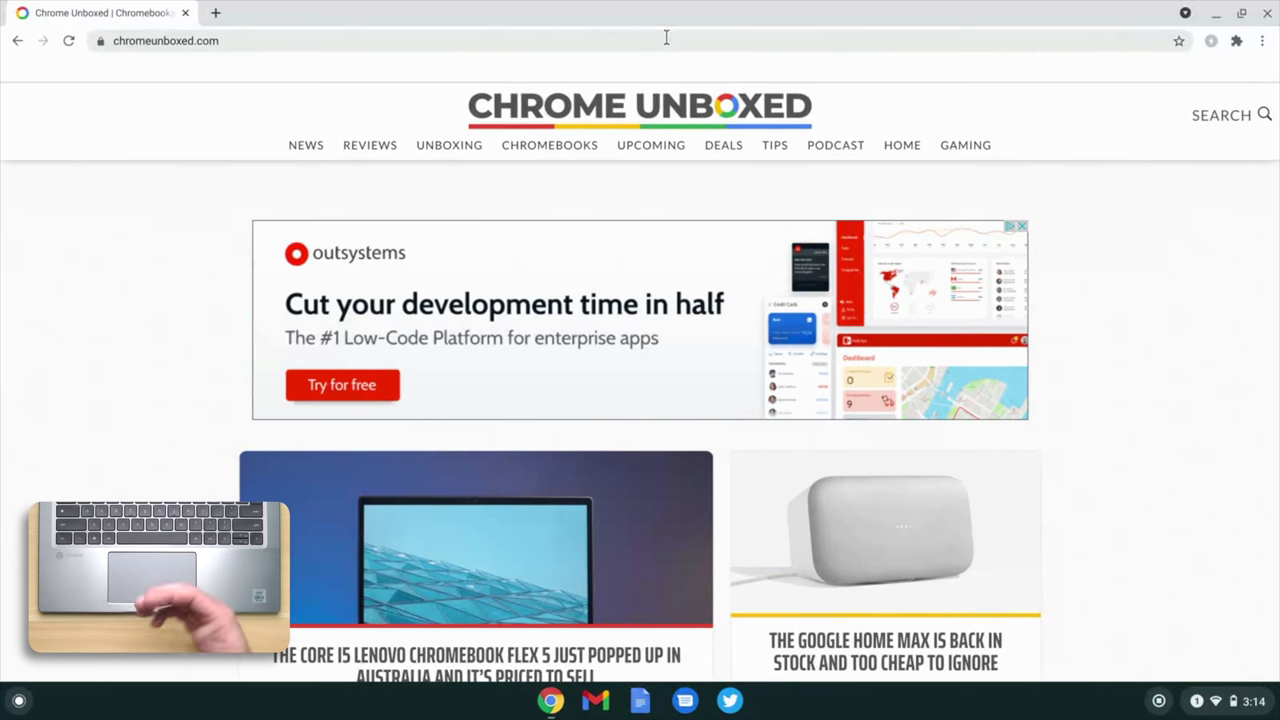
scroll(666, 37, "up", 5)
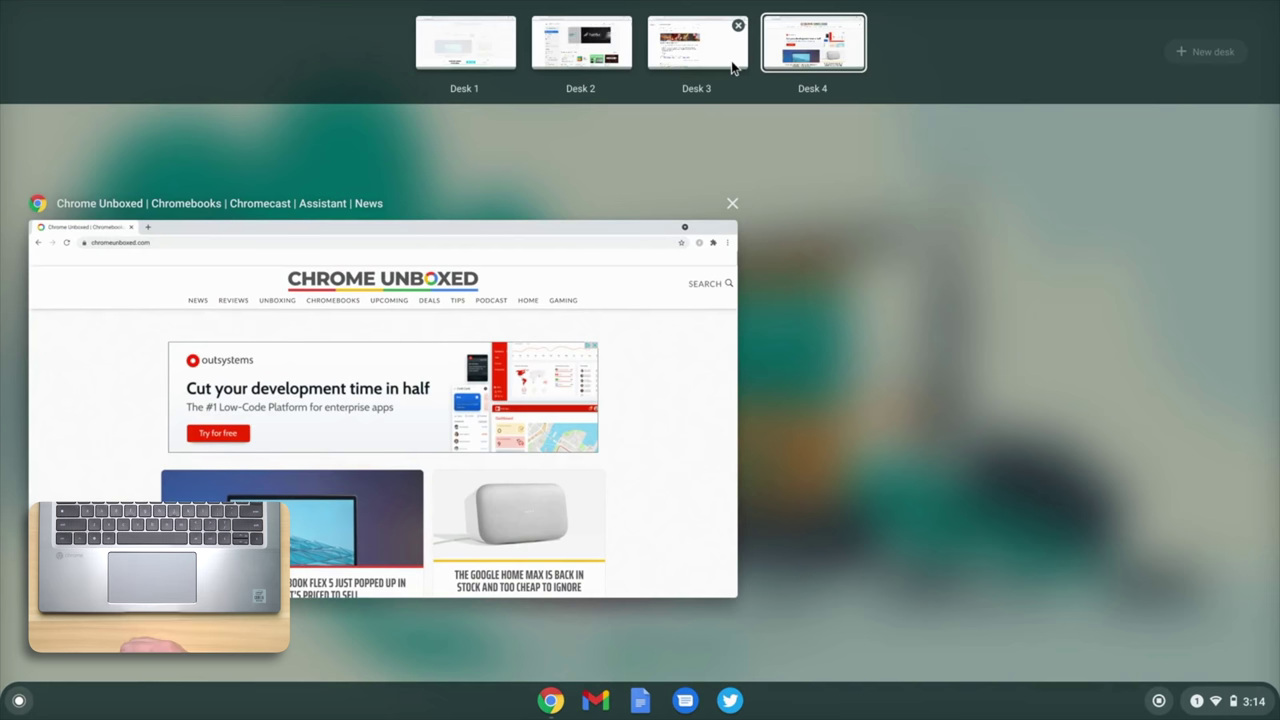
left_click(620, 316)
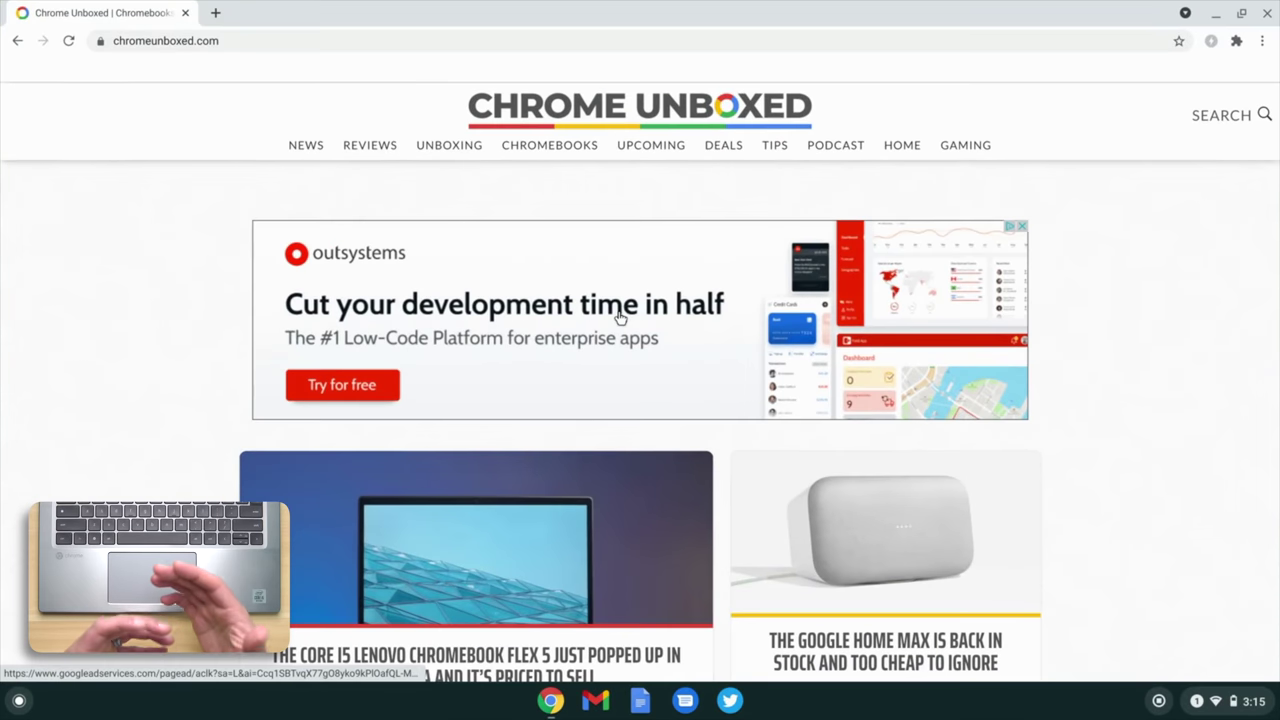